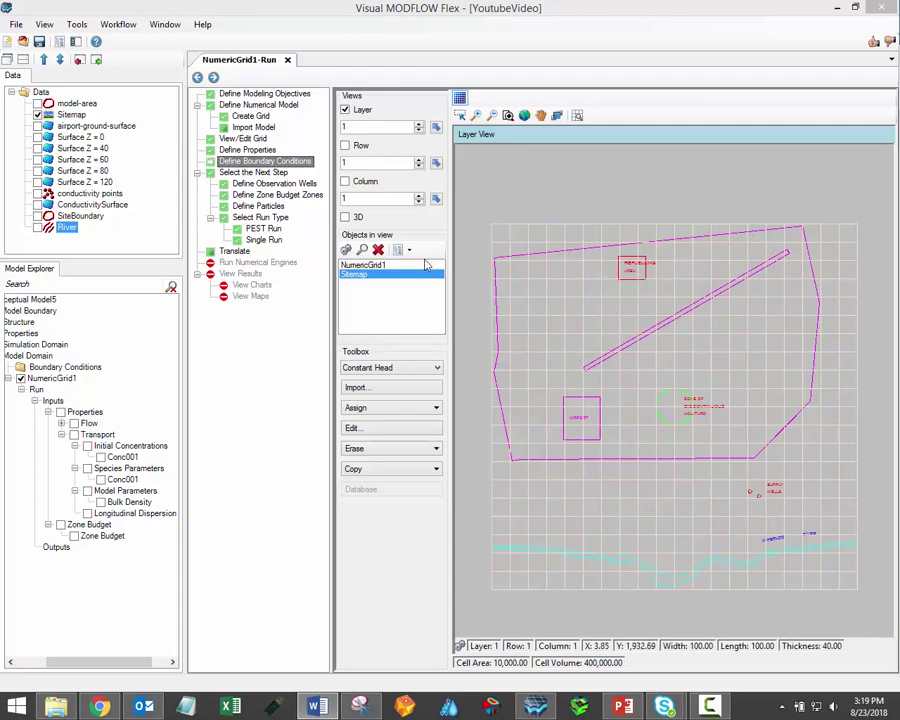
Step: Show row, column and 3D views of the grid, then close them again
{"action": "left_click", "coordinate": [345, 145]}
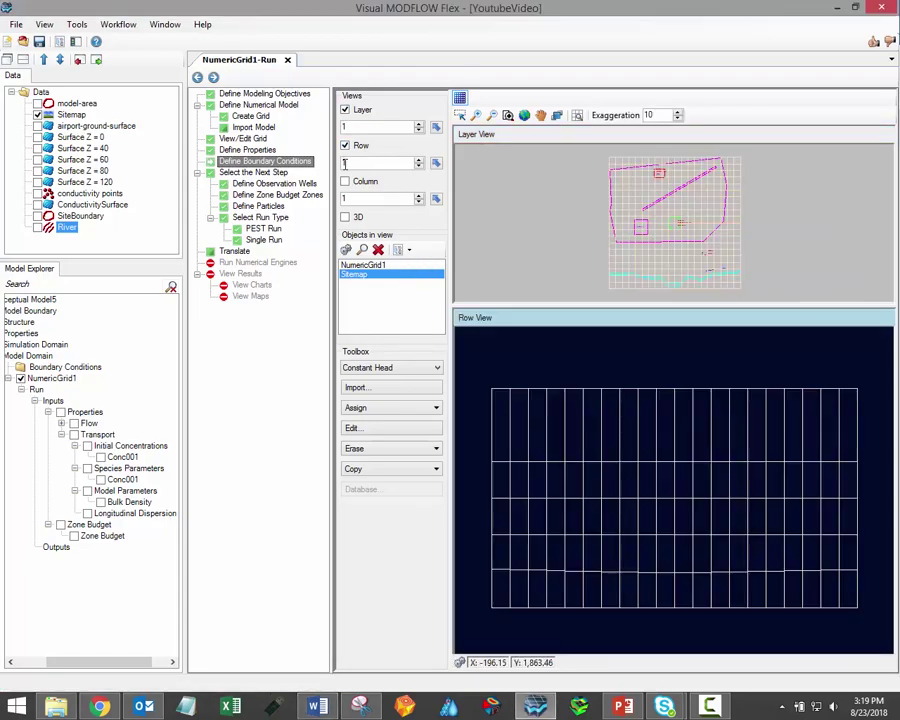
{"action": "left_click", "coordinate": [345, 181]}
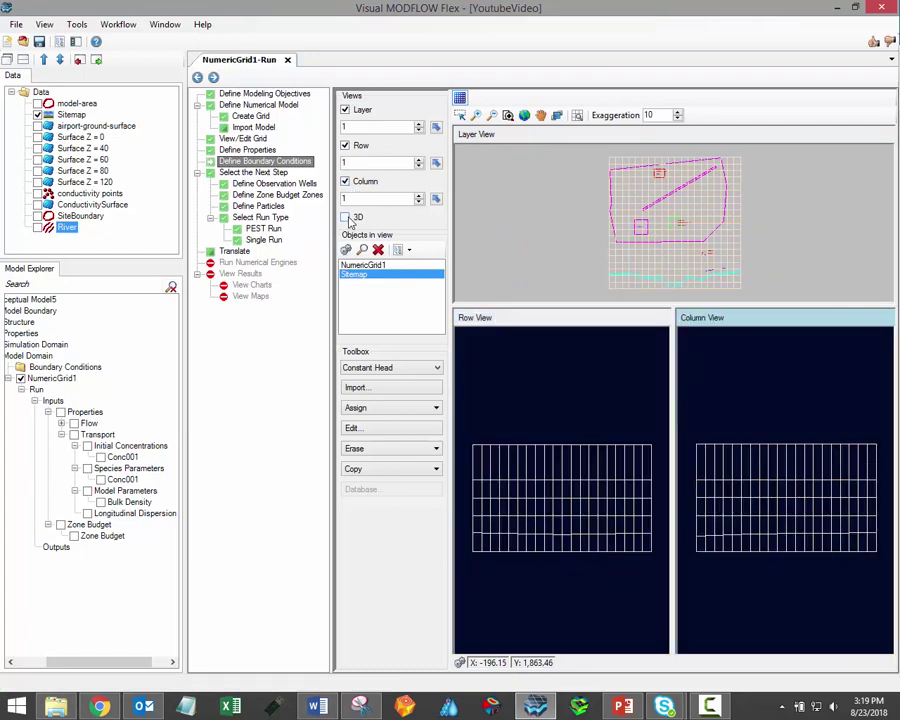
{"action": "left_click", "coordinate": [345, 217]}
{"action": "left_click", "coordinate": [345, 217]}
{"action": "left_click", "coordinate": [345, 181]}
{"action": "left_click", "coordinate": [345, 145]}
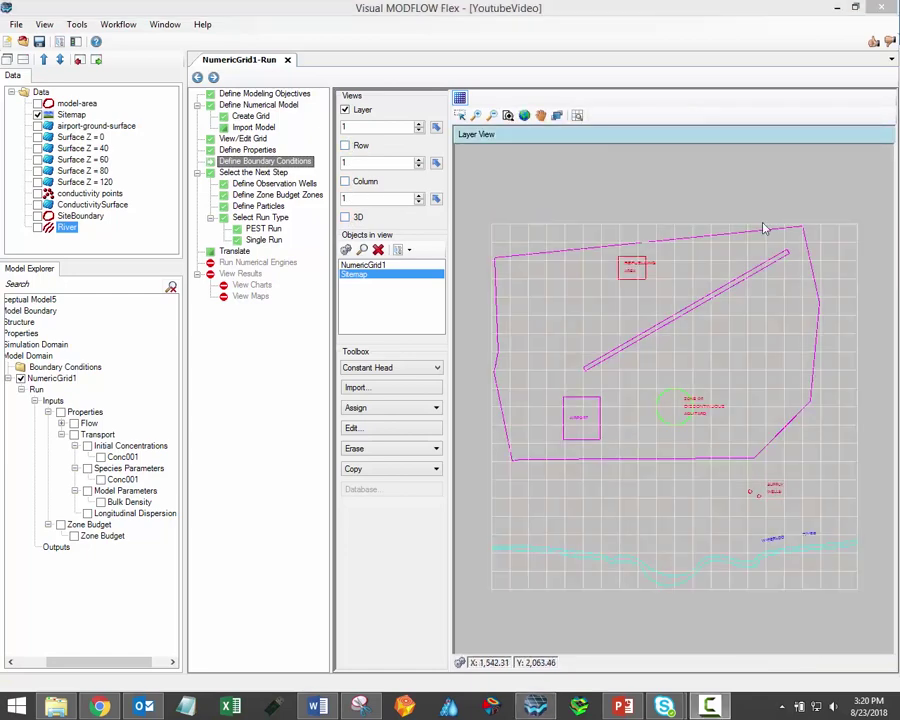
Step: Review the boundary condition types and keep Constant Head selected
{"action": "left_click", "coordinate": [436, 369]}
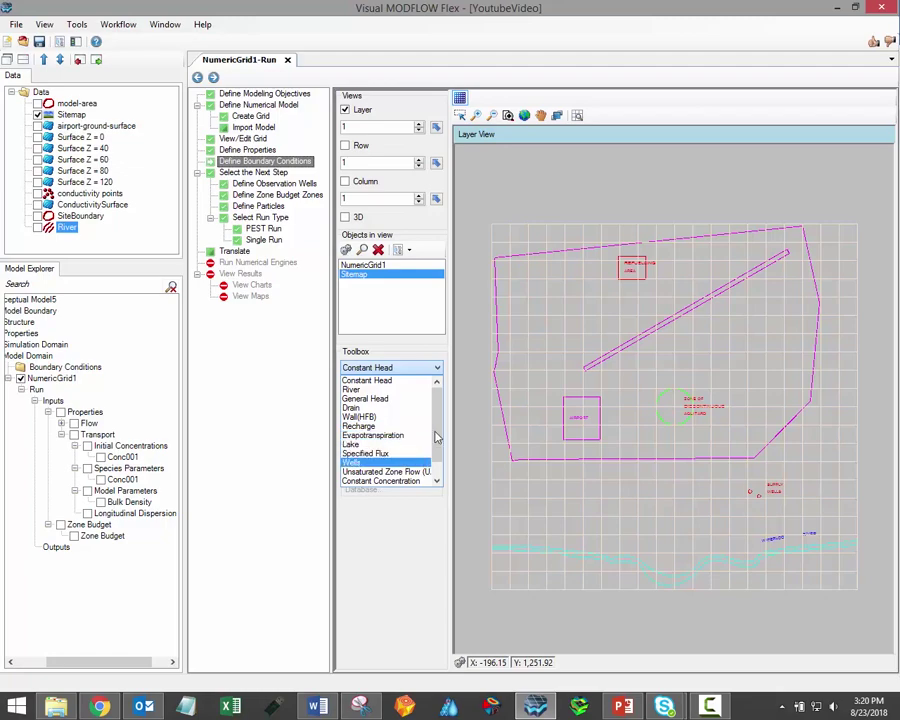
{"action": "scroll", "coordinate": [420, 445], "scroll_direction": "down", "scroll_amount": 1}
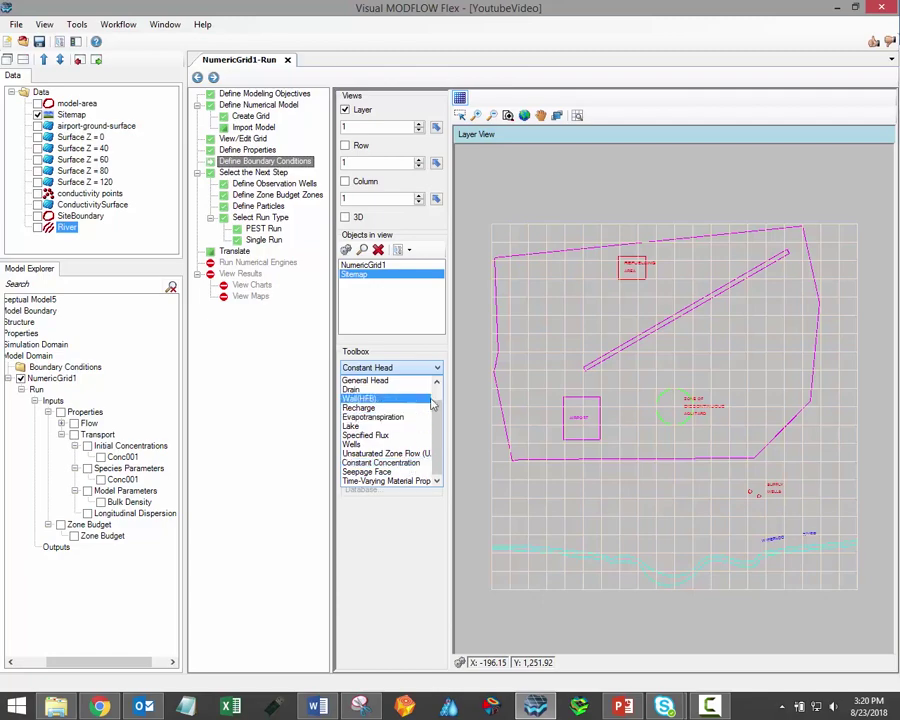
{"action": "scroll", "coordinate": [393, 385], "scroll_direction": "up", "scroll_amount": 1}
{"action": "left_click", "coordinate": [393, 385]}
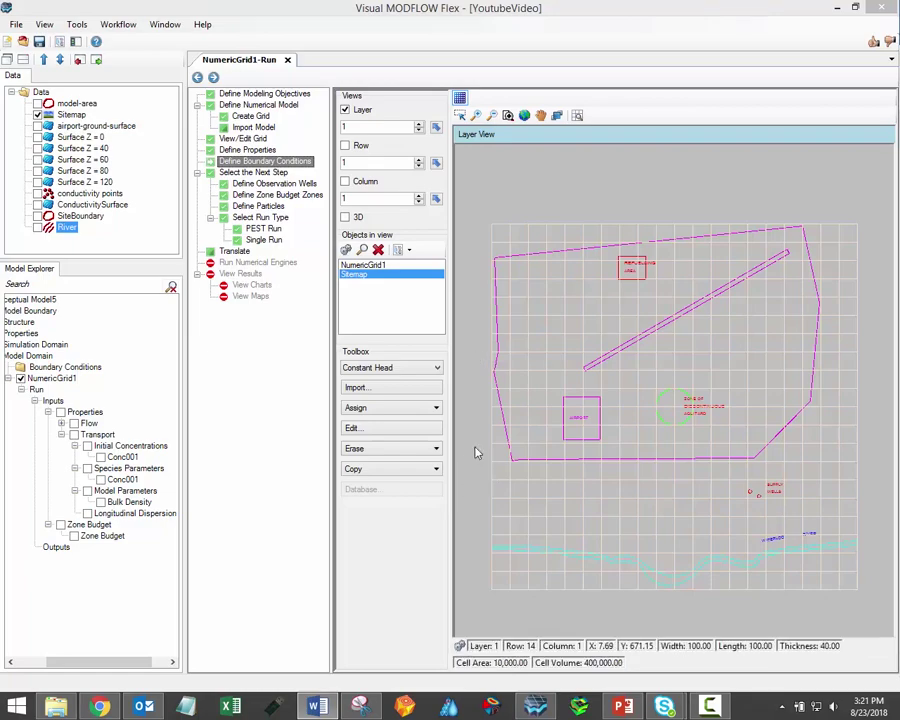
Step: Import constant-head cells from Constant Head 1.txt in the Misc folder
{"action": "left_click", "coordinate": [424, 390]}
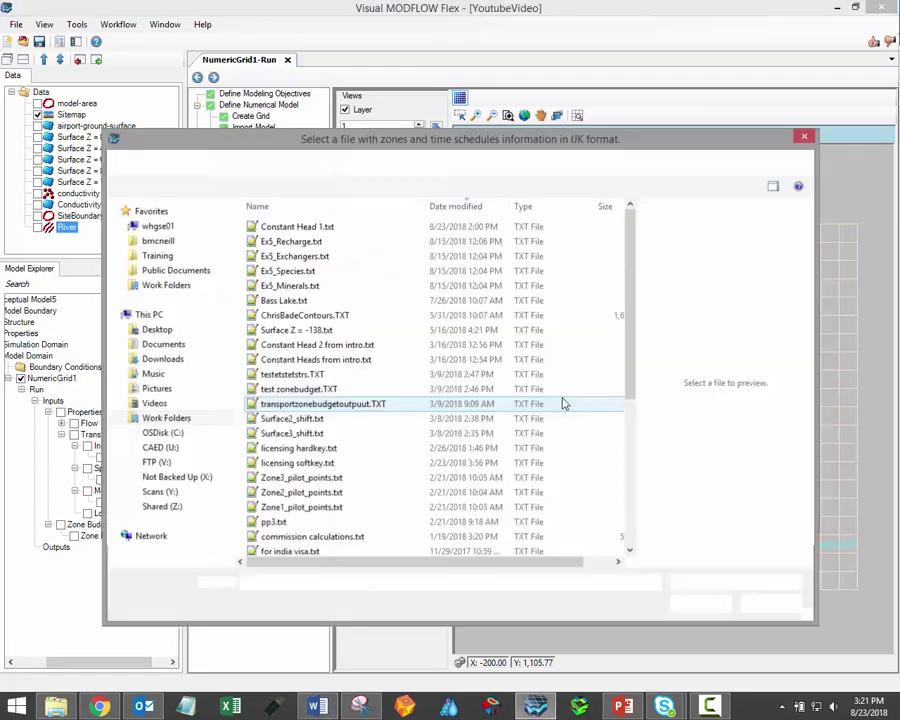
{"action": "left_click_drag", "start_coordinate": [580, 140], "coordinate": [416, 459]}
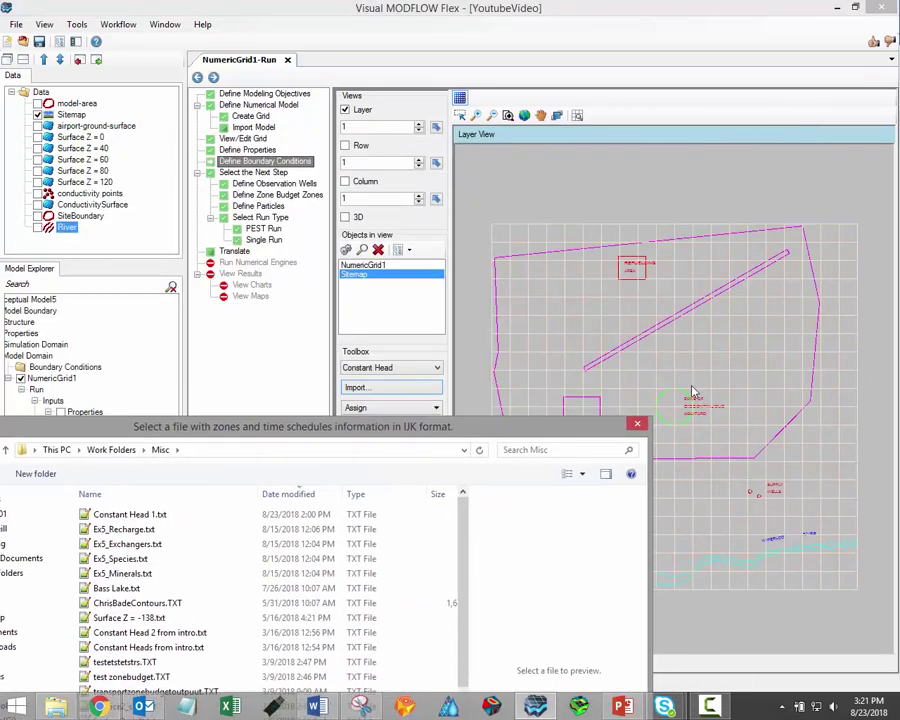
{"action": "left_click_drag", "start_coordinate": [532, 430], "coordinate": [686, 124]}
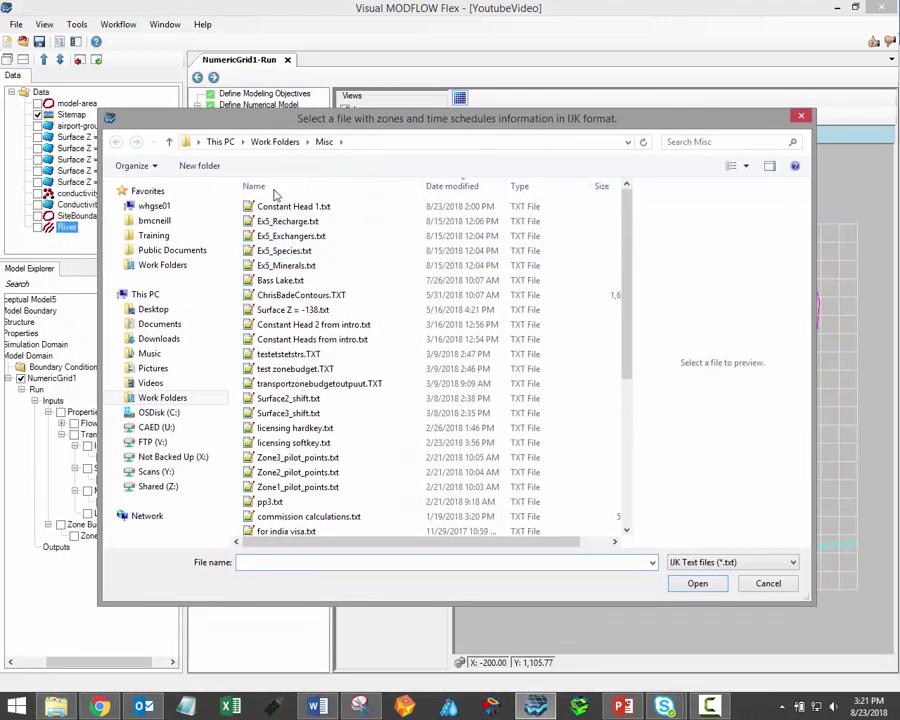
{"action": "left_click", "coordinate": [292, 207]}
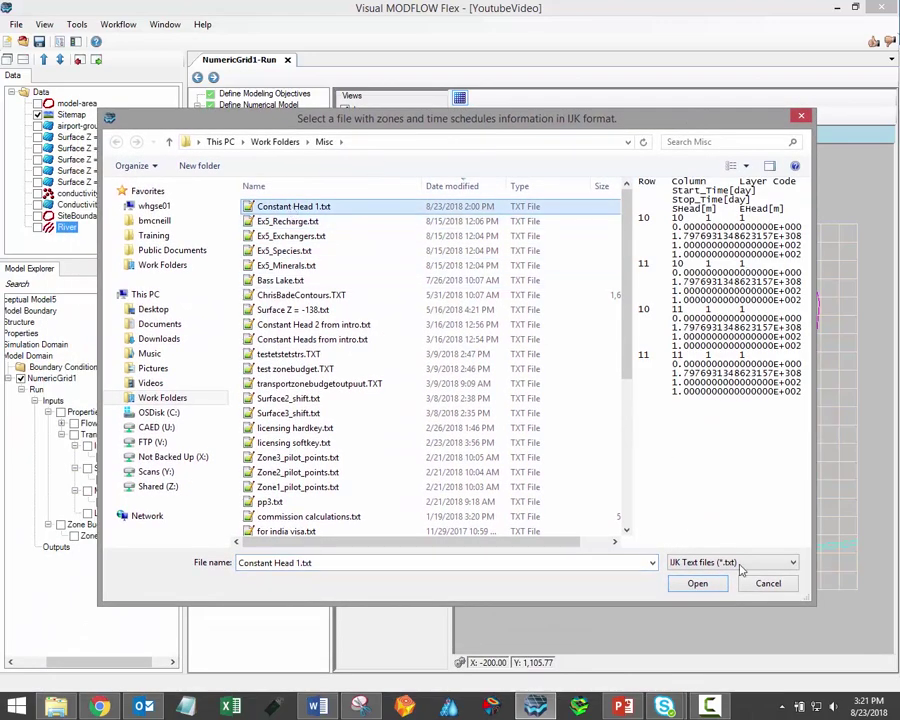
{"action": "left_click", "coordinate": [697, 585]}
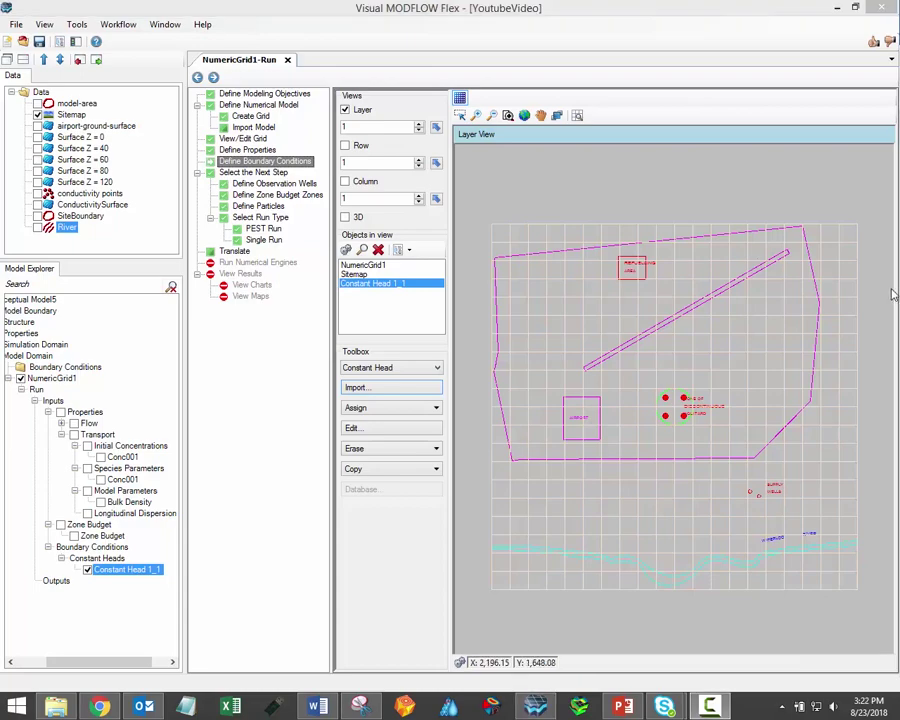
Step: Pick six constant-head cells inside the small square (rows 10–12, columns 5–6)
{"action": "left_click", "coordinate": [431, 415]}
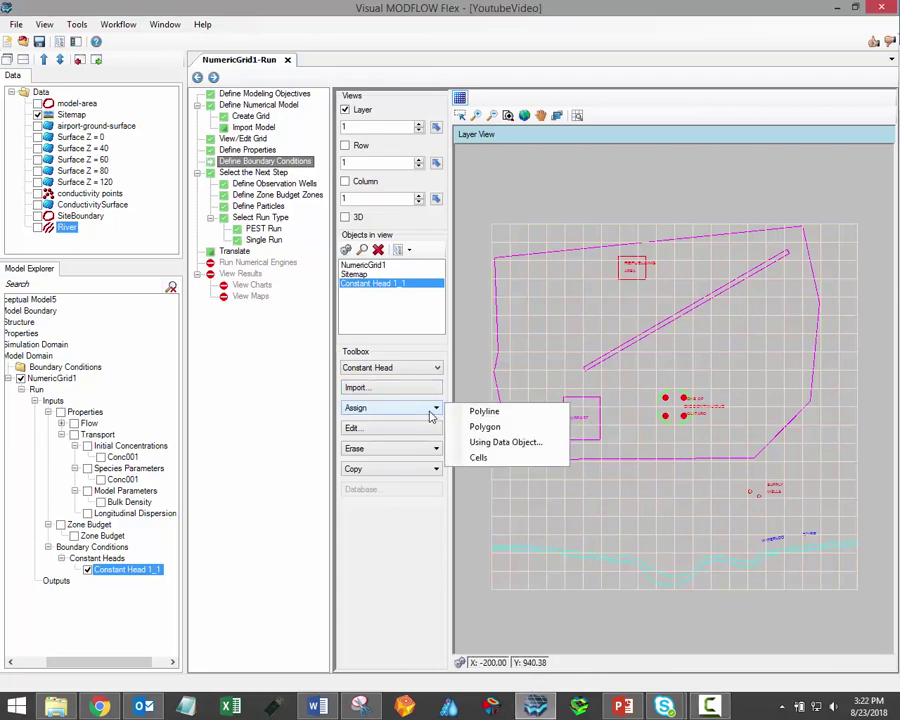
{"action": "left_click", "coordinate": [517, 459]}
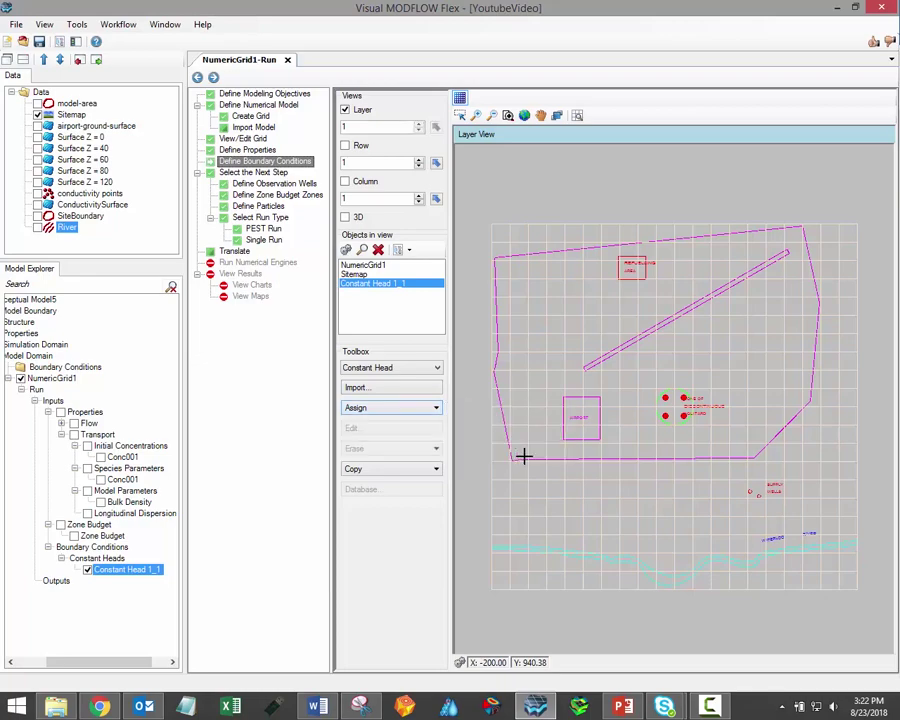
{"action": "left_click", "coordinate": [590, 411]}
{"action": "left_click", "coordinate": [572, 430]}
{"action": "left_click", "coordinate": [591, 430]}
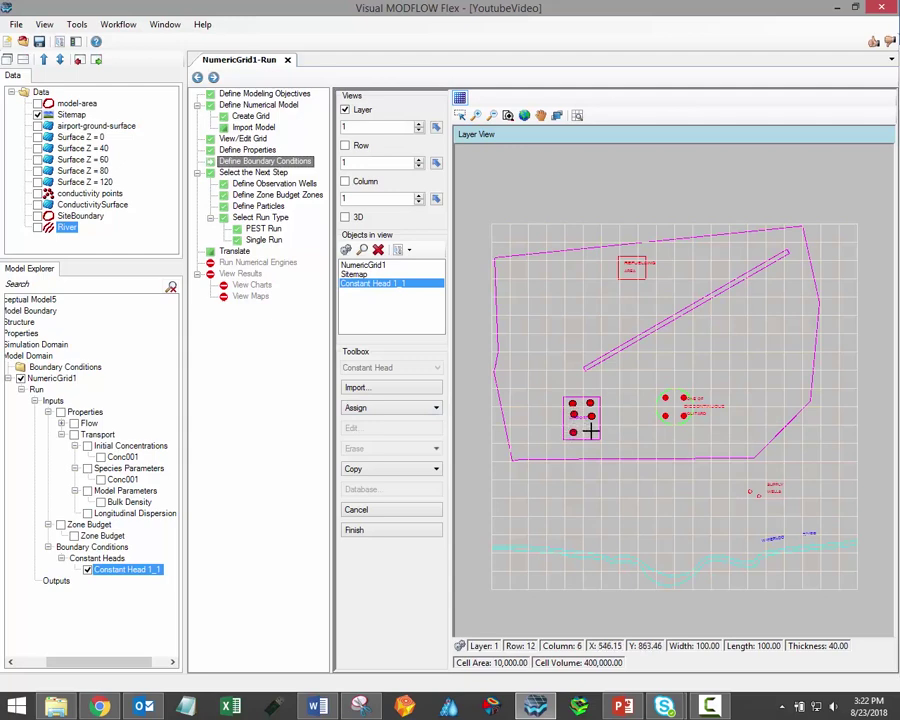
{"action": "left_click", "coordinate": [394, 532]}
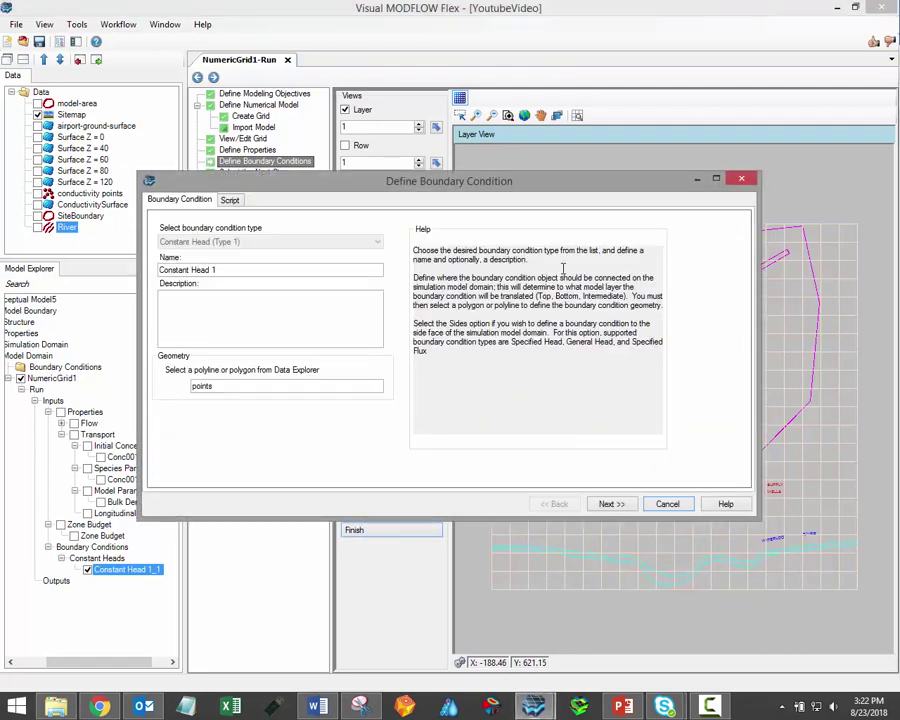
{"action": "left_click_drag", "start_coordinate": [441, 188], "coordinate": [489, 414]}
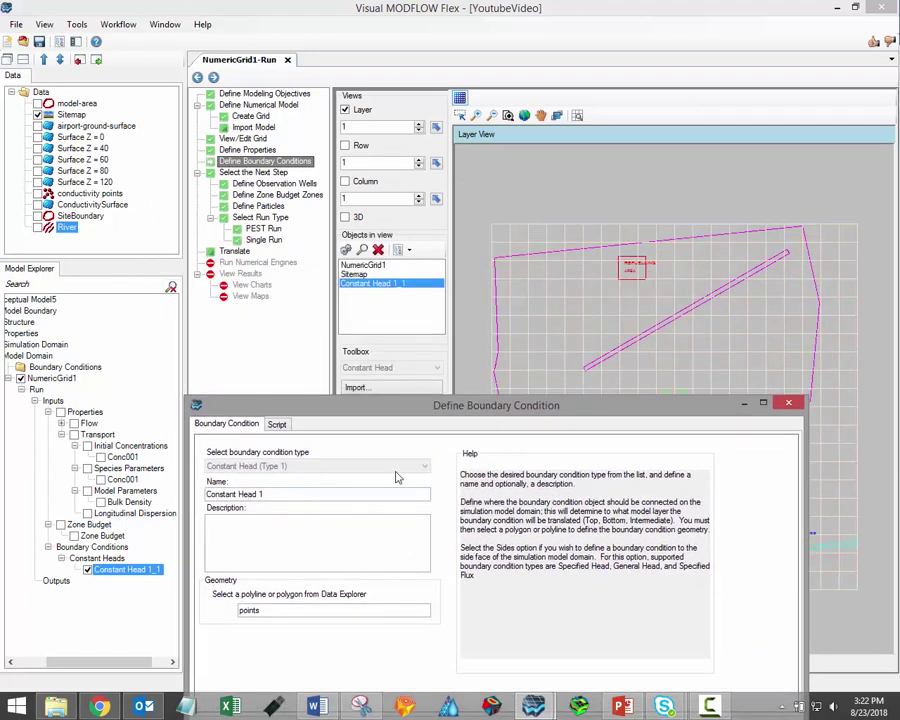
{"action": "left_click_drag", "start_coordinate": [489, 405], "coordinate": [488, 250]}
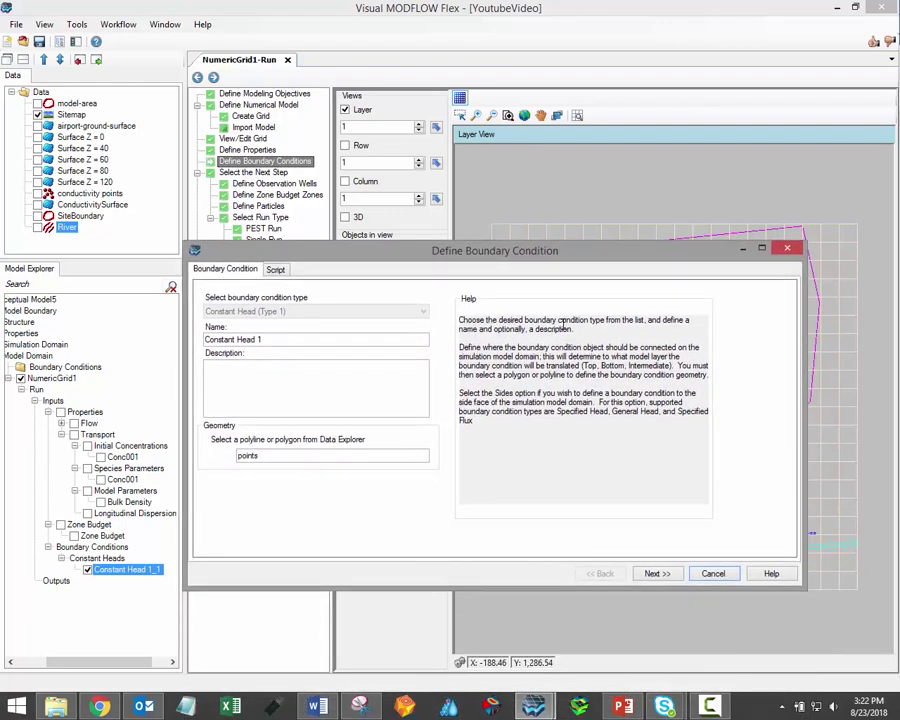
Step: Set starting and ending heads of 100 for all six cells and save Constant Head 1
{"action": "left_click", "coordinate": [663, 575]}
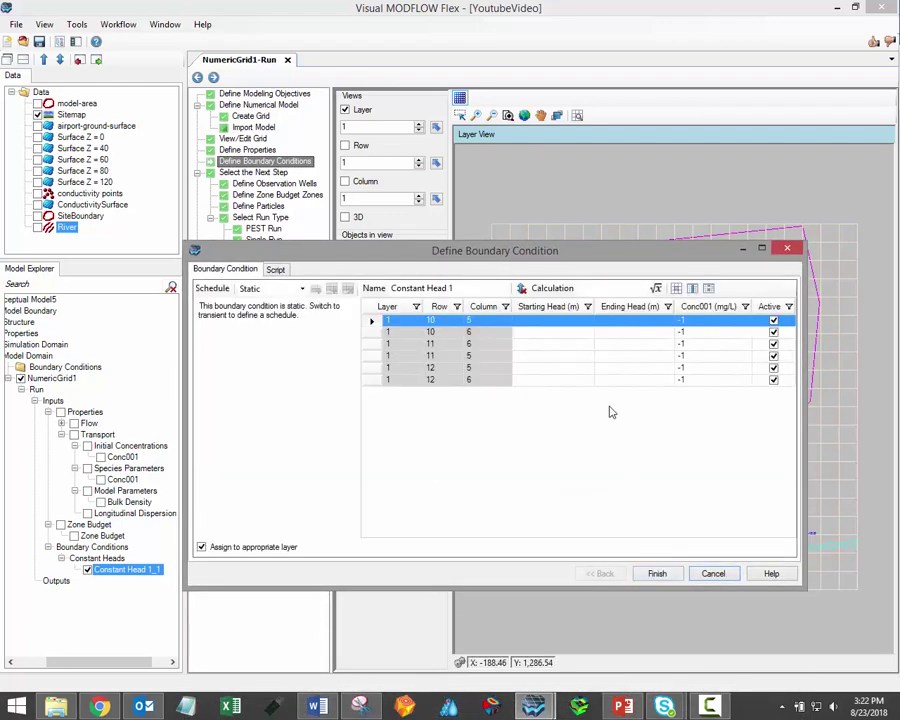
{"action": "left_click", "coordinate": [548, 324]}
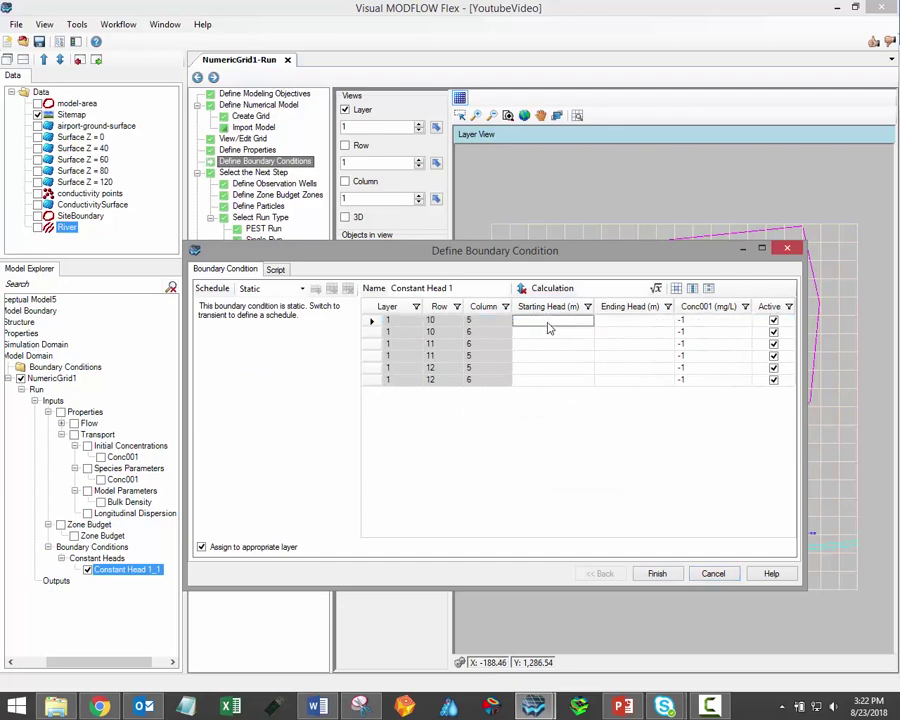
{"action": "type", "text": "100"}
{"action": "left_click", "coordinate": [692, 288]}
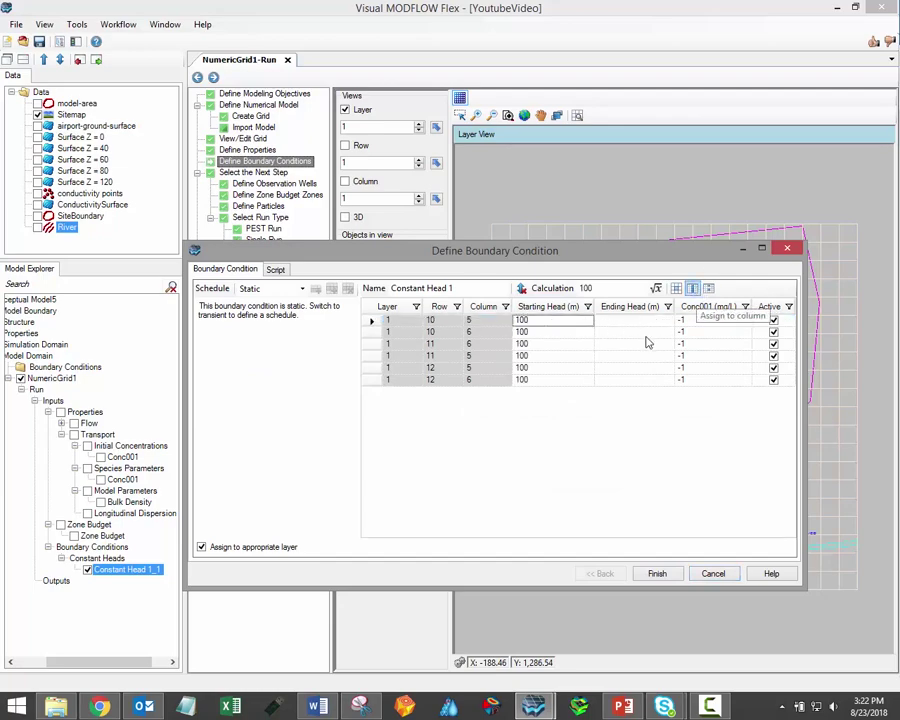
{"action": "left_click", "coordinate": [710, 306]}
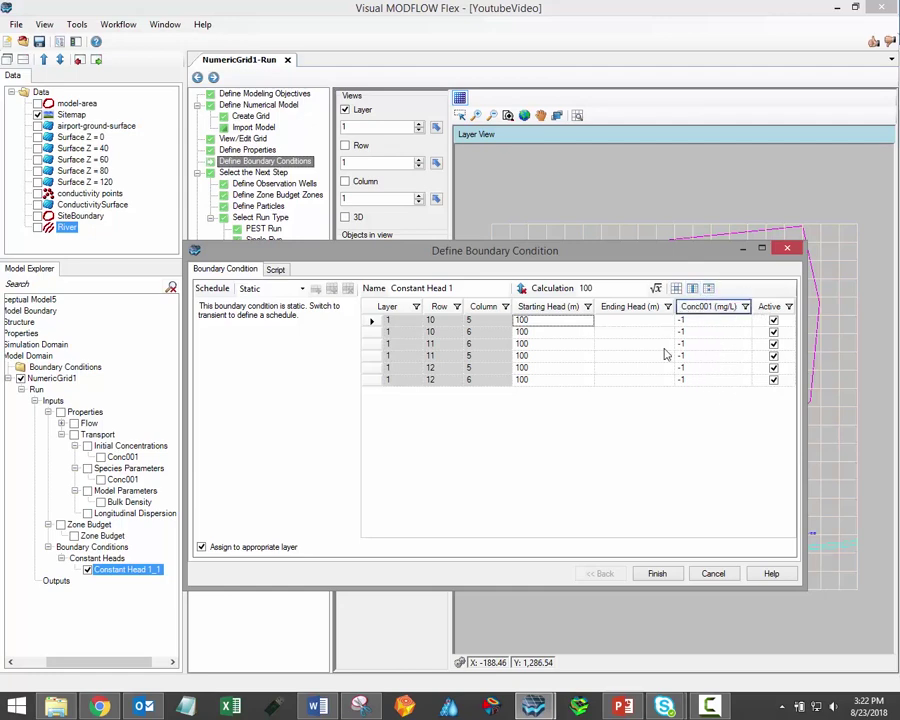
{"action": "left_click", "coordinate": [626, 321]}
{"action": "left_click", "coordinate": [692, 288]}
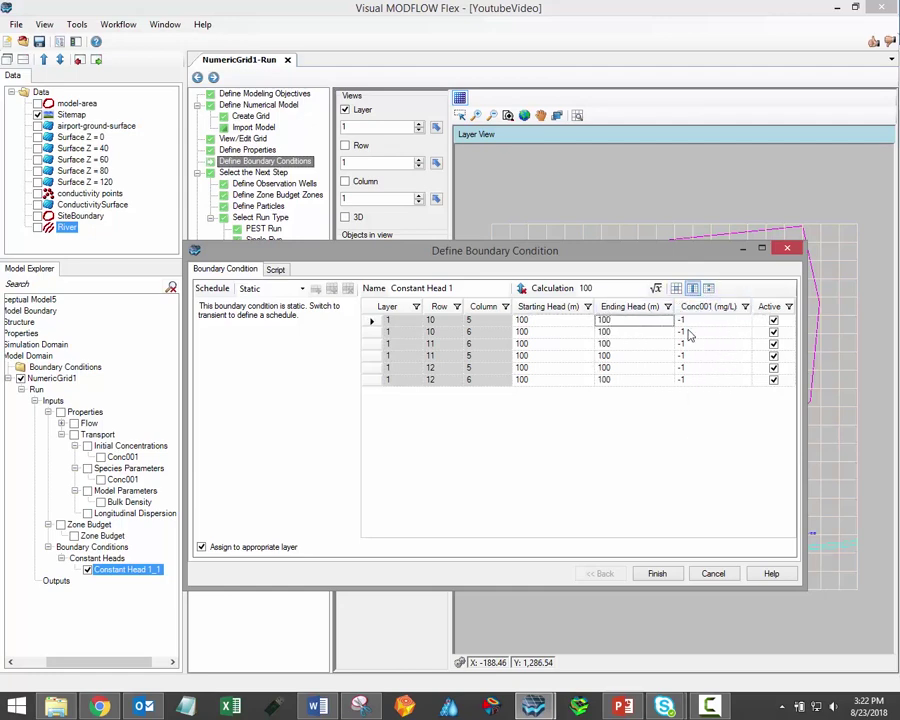
{"action": "left_click", "coordinate": [657, 574]}
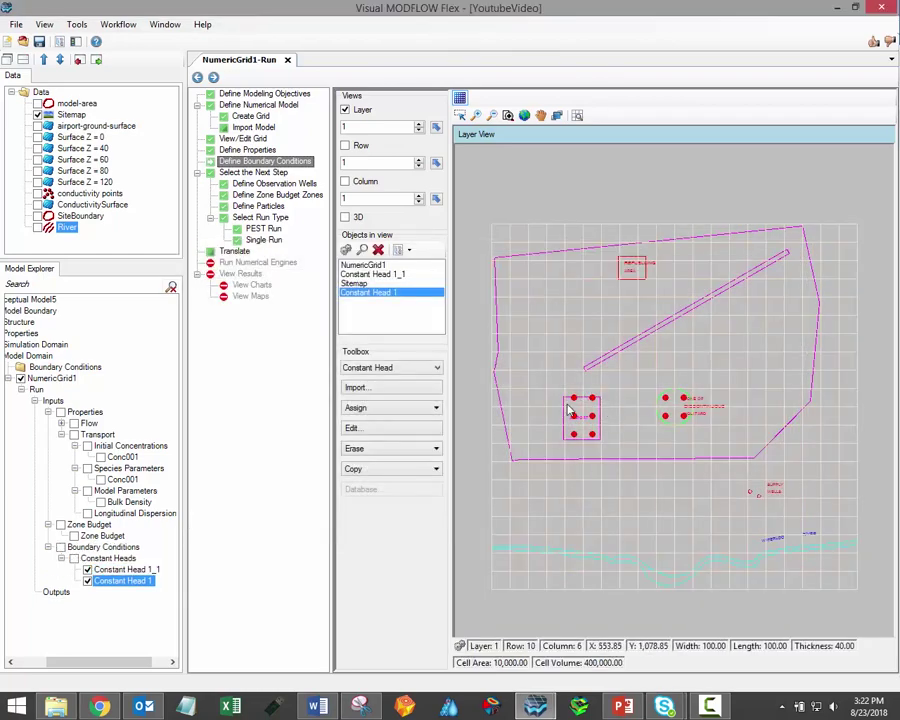
Step: Outline a rectangular polygon of boundary cells below the site boundary
{"action": "left_click", "coordinate": [435, 407]}
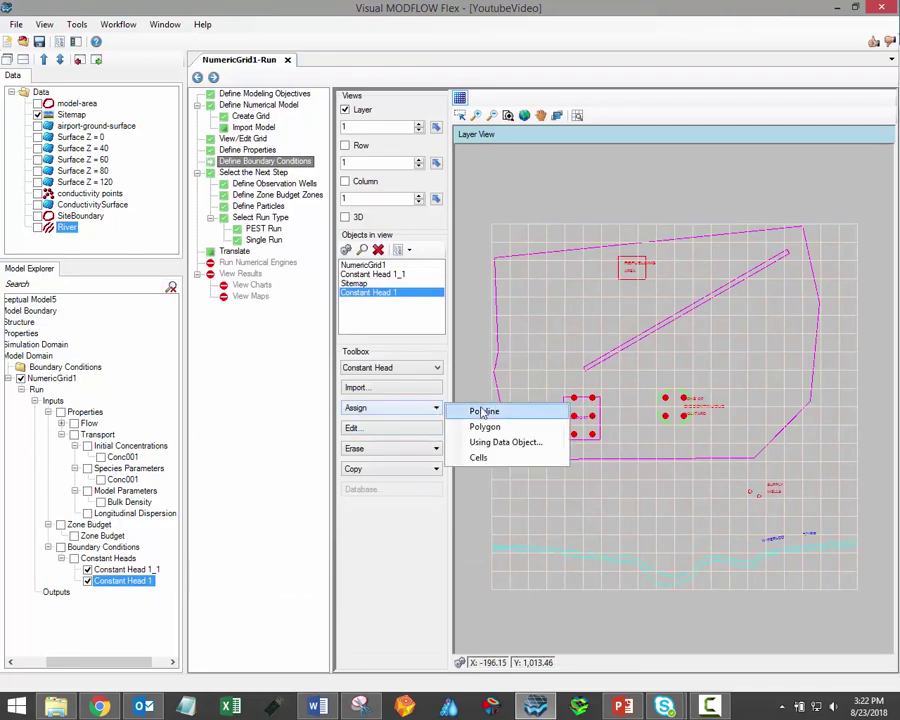
{"action": "left_click", "coordinate": [540, 427]}
{"action": "left_click", "coordinate": [555, 468]}
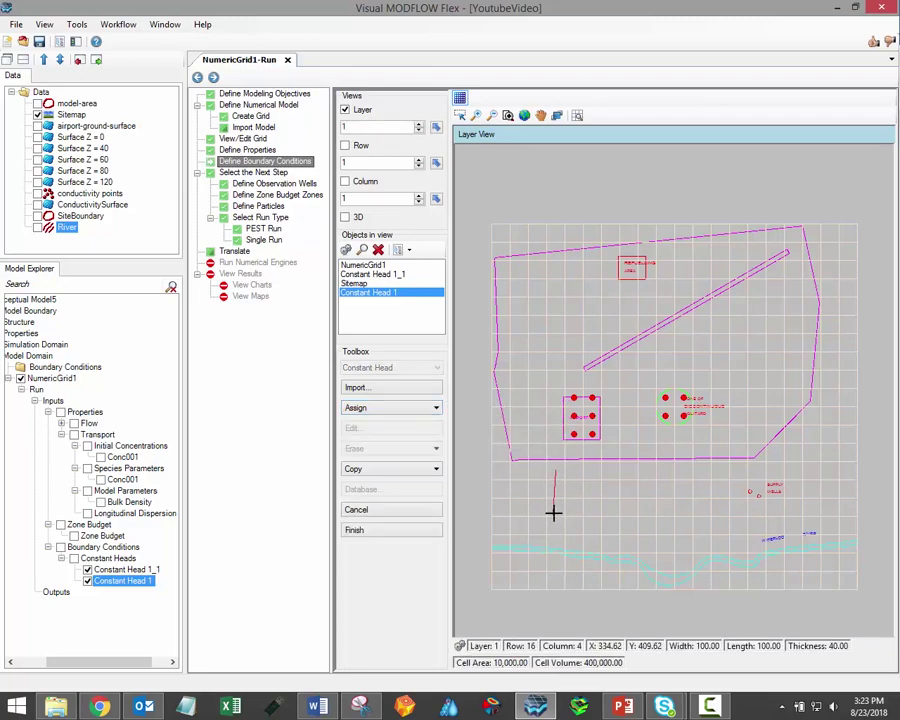
{"action": "left_click", "coordinate": [663, 510]}
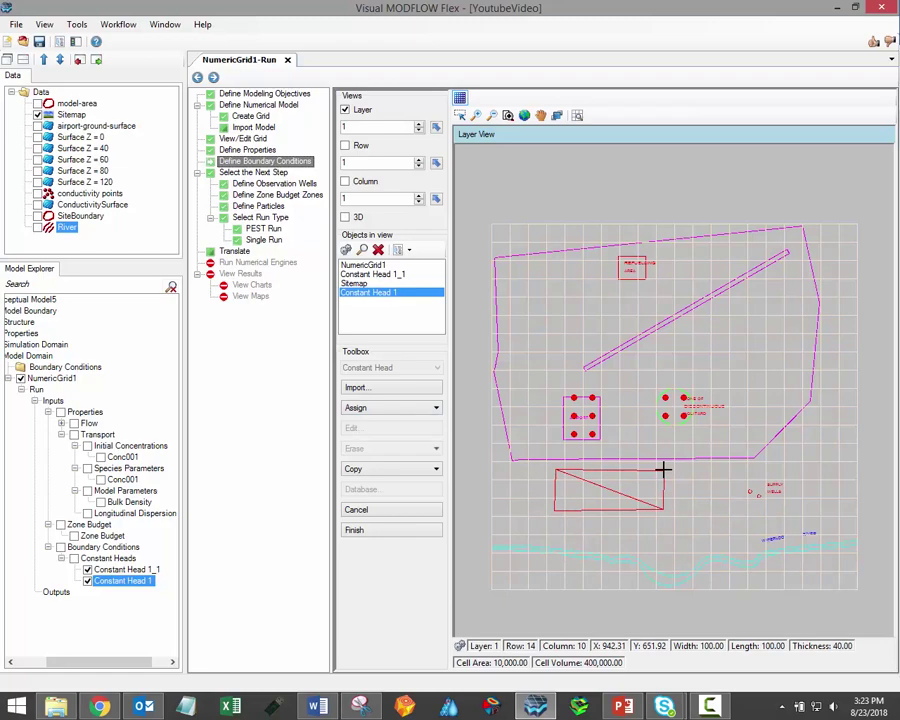
{"action": "right_click", "coordinate": [663, 468]}
{"action": "left_click", "coordinate": [702, 476]}
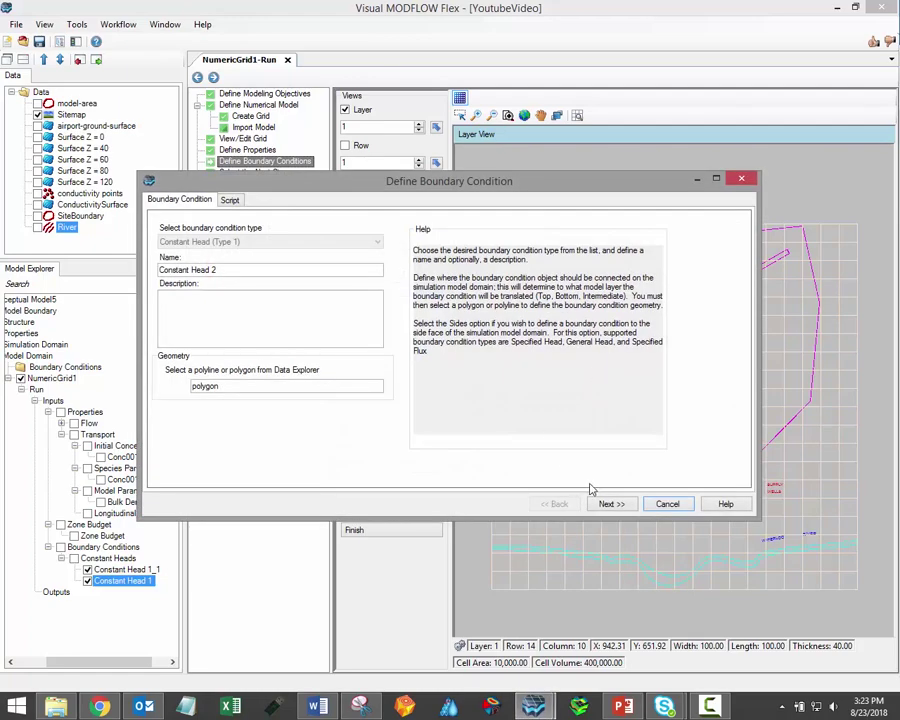
Step: Give all 18 cells starting and ending heads of 100 and finish Constant Head 2
{"action": "left_click", "coordinate": [612, 504]}
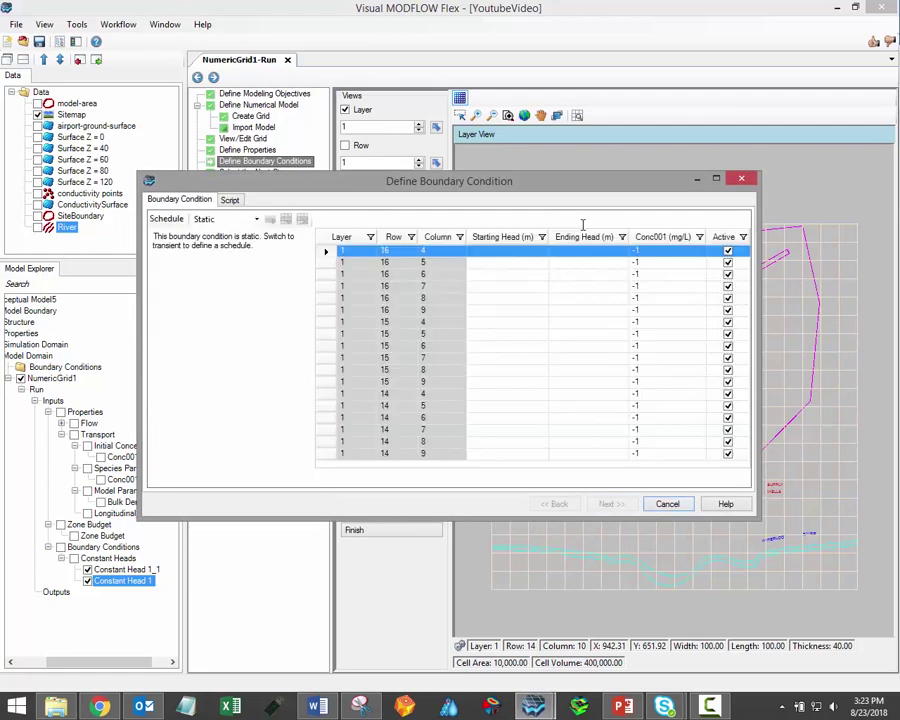
{"action": "left_click", "coordinate": [515, 256]}
{"action": "type", "text": "100"}
{"action": "key", "text": "Tab"}
{"action": "type", "text": "100"}
{"action": "left_click", "coordinate": [648, 220]}
{"action": "left_click", "coordinate": [510, 251]}
{"action": "left_click", "coordinate": [646, 218]}
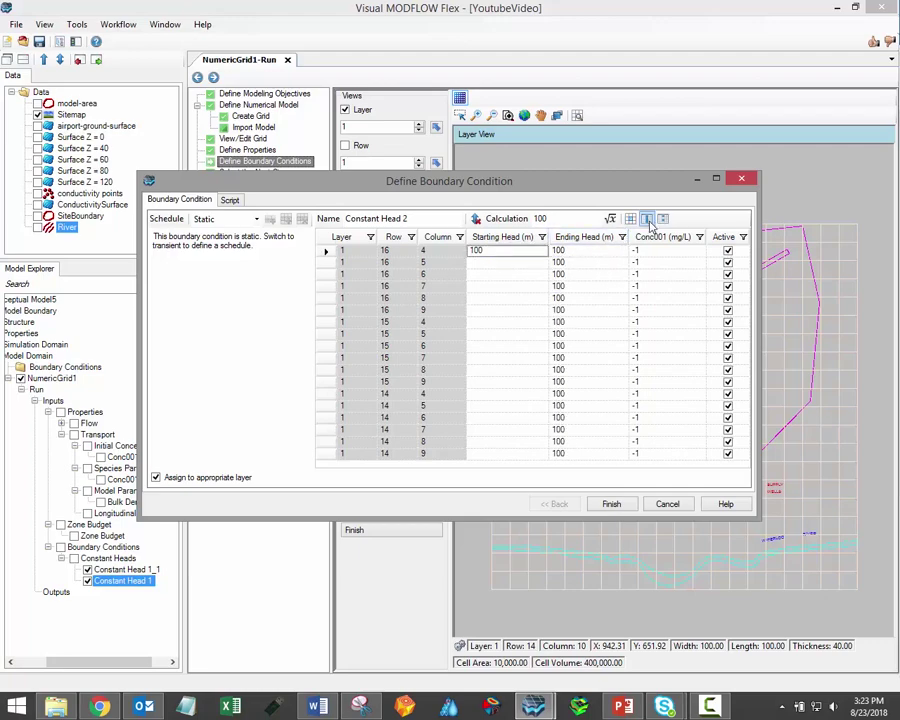
{"action": "left_click", "coordinate": [612, 505]}
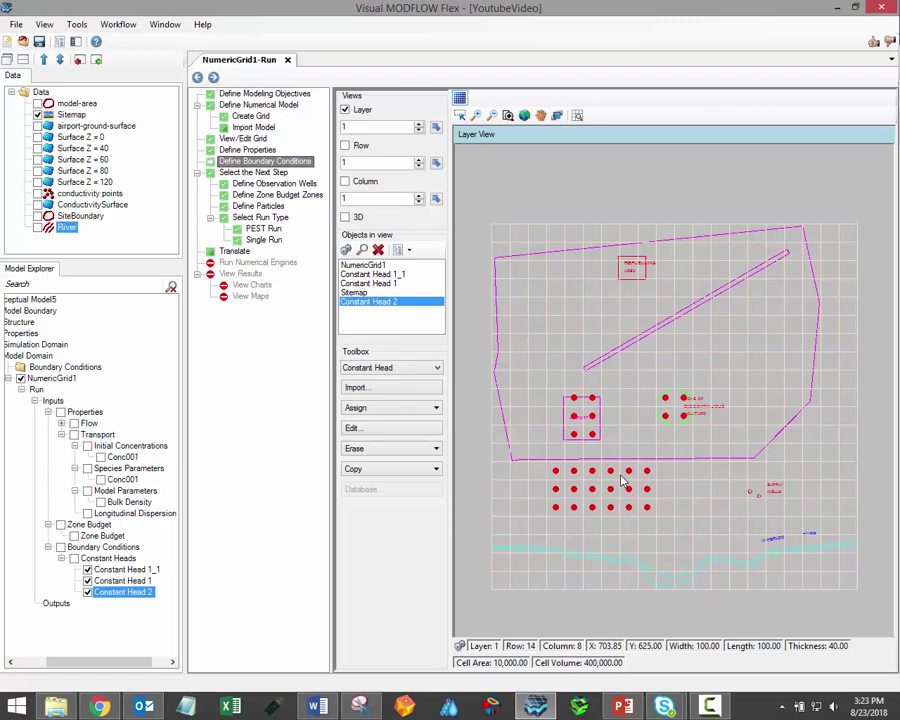
{"action": "left_click", "coordinate": [435, 410]}
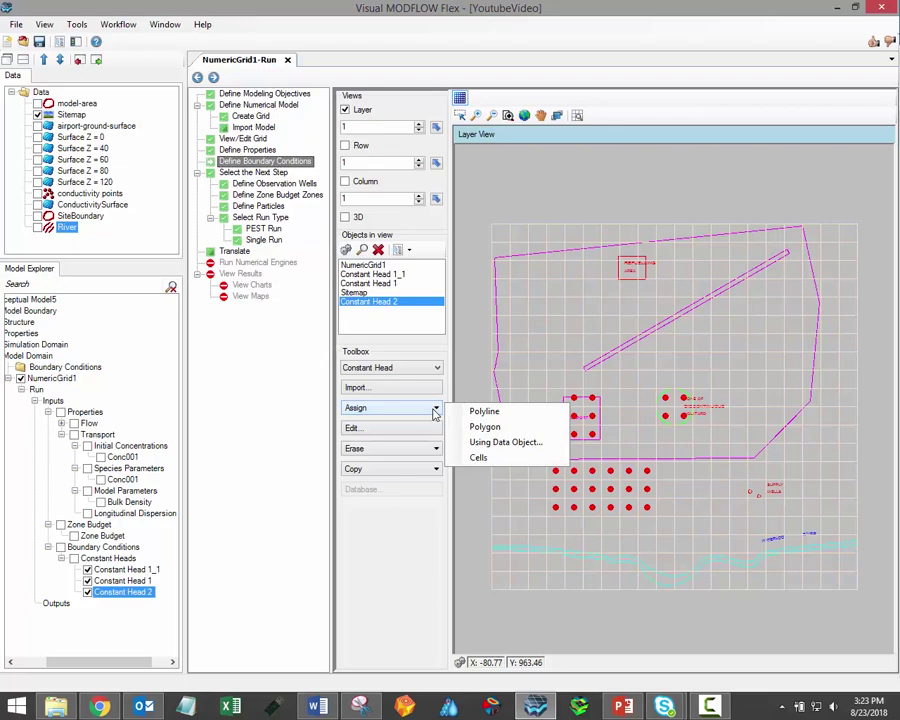
{"action": "left_click", "coordinate": [540, 447]}
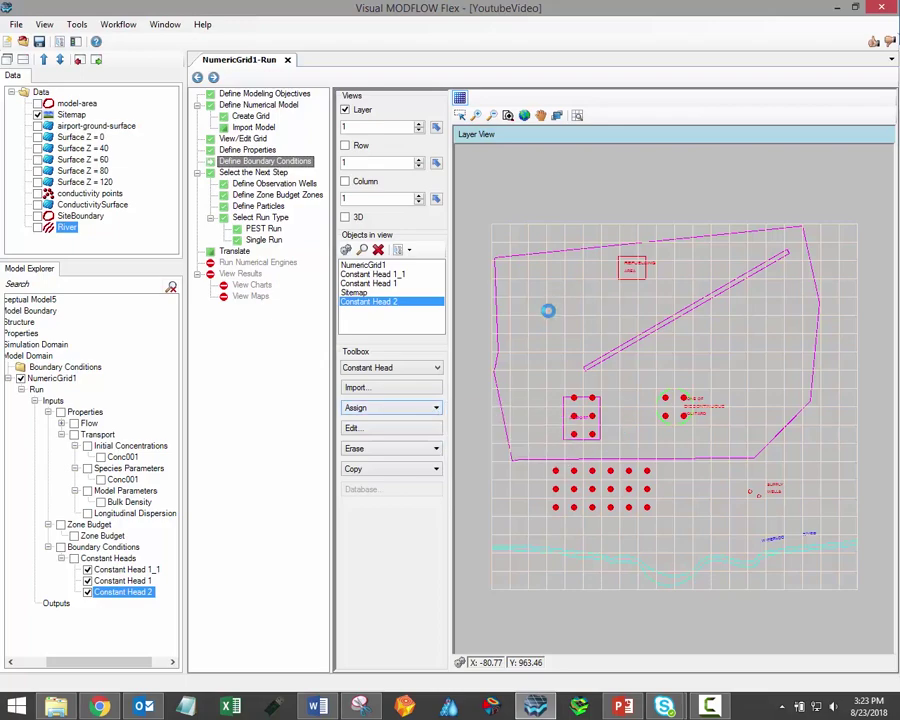
{"action": "left_click_drag", "start_coordinate": [474, 190], "coordinate": [573, 175]}
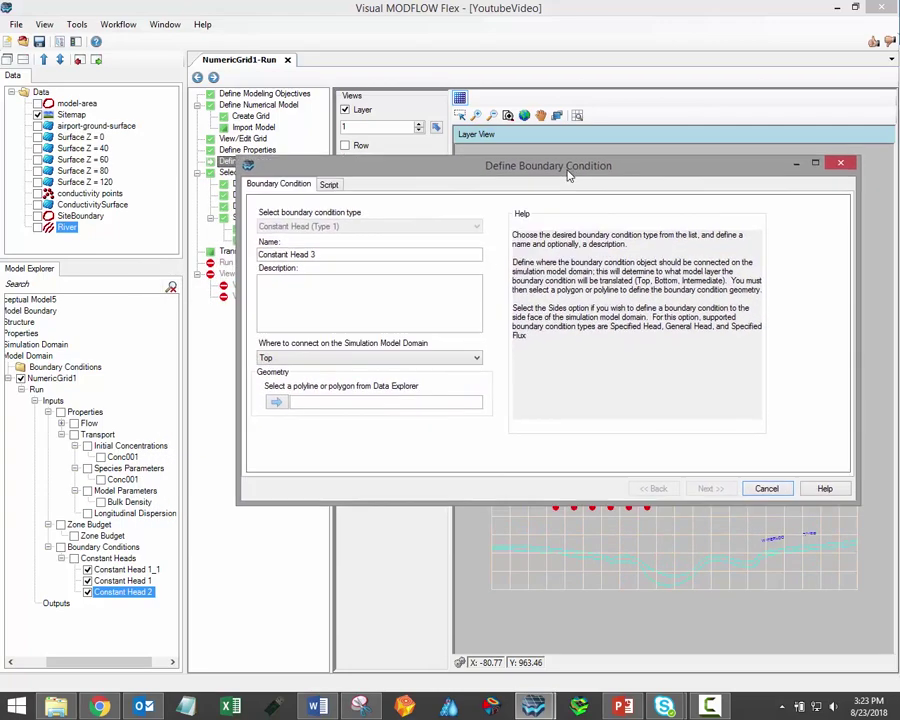
{"action": "left_click", "coordinate": [767, 489]}
Step: Switch the boundary type to River, display the River line, and assign from that data object
{"action": "left_click", "coordinate": [430, 368]}
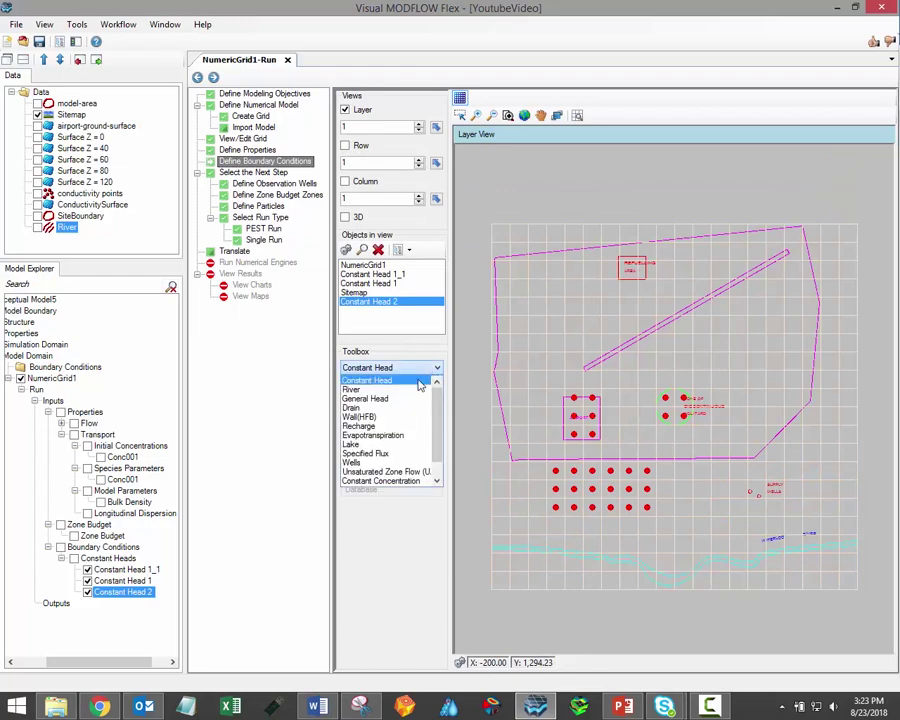
{"action": "left_click", "coordinate": [355, 389]}
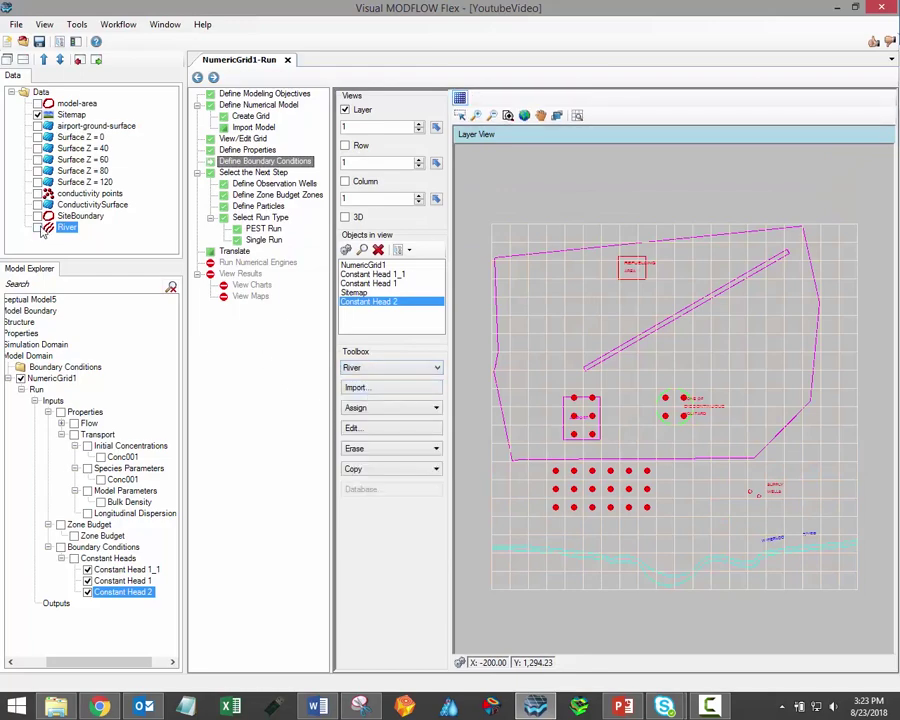
{"action": "left_click", "coordinate": [37, 228]}
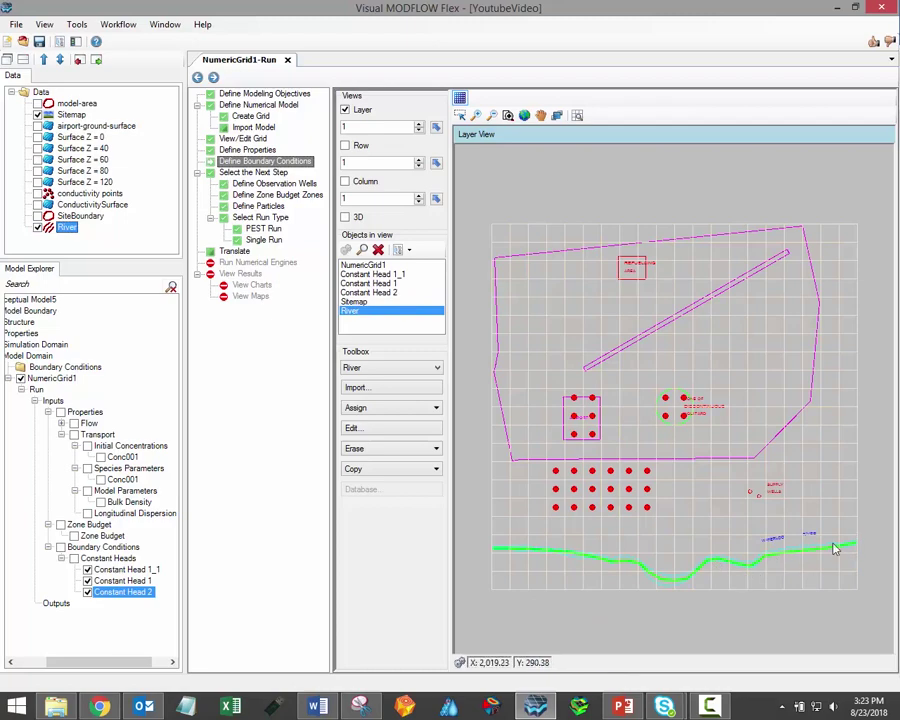
{"action": "left_click", "coordinate": [436, 410]}
{"action": "left_click", "coordinate": [526, 442]}
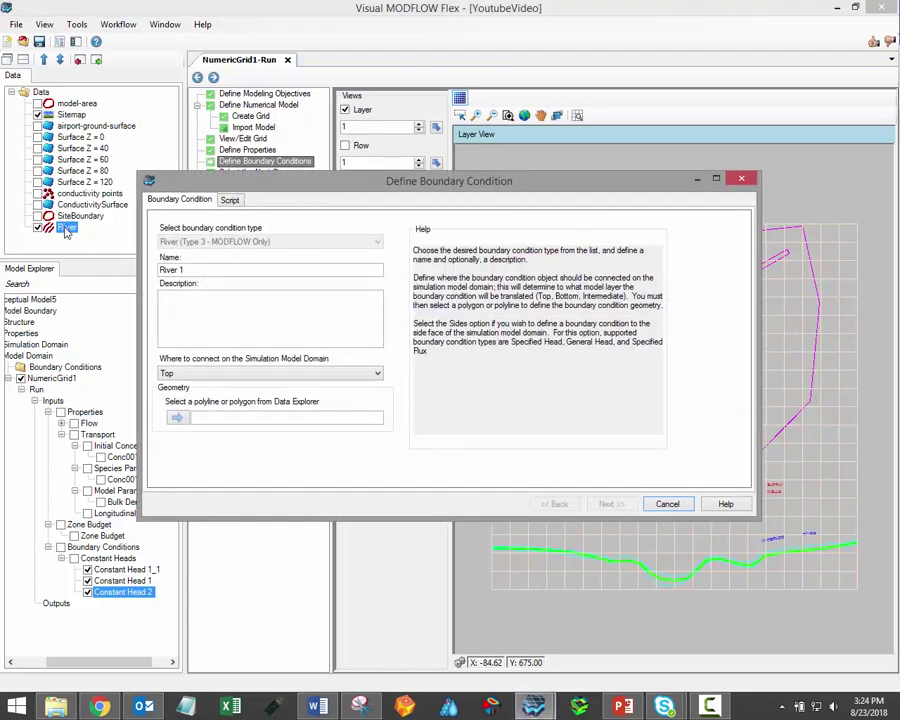
Step: Use the River line as geometry and fill the first two columns with 98 and 95
{"action": "left_click", "coordinate": [176, 420]}
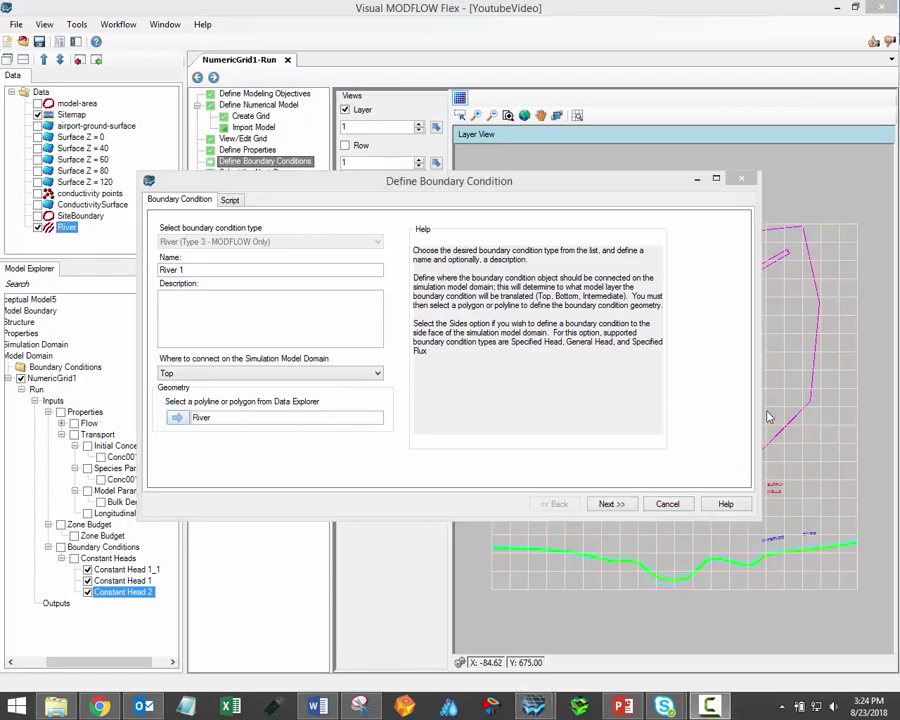
{"action": "left_click", "coordinate": [620, 504]}
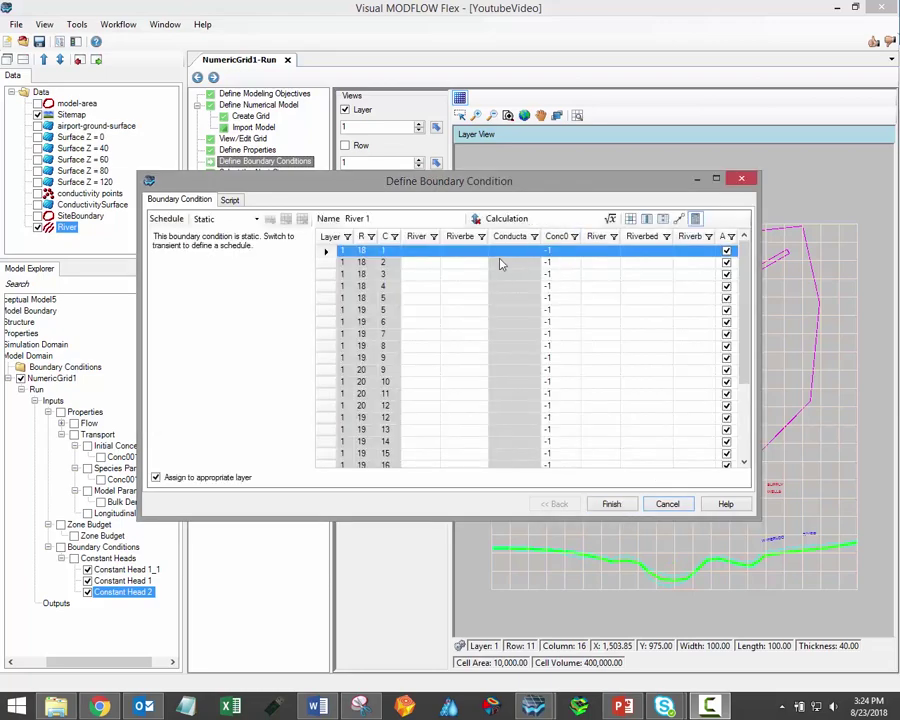
{"action": "left_click", "coordinate": [428, 254]}
{"action": "type", "text": "1"}
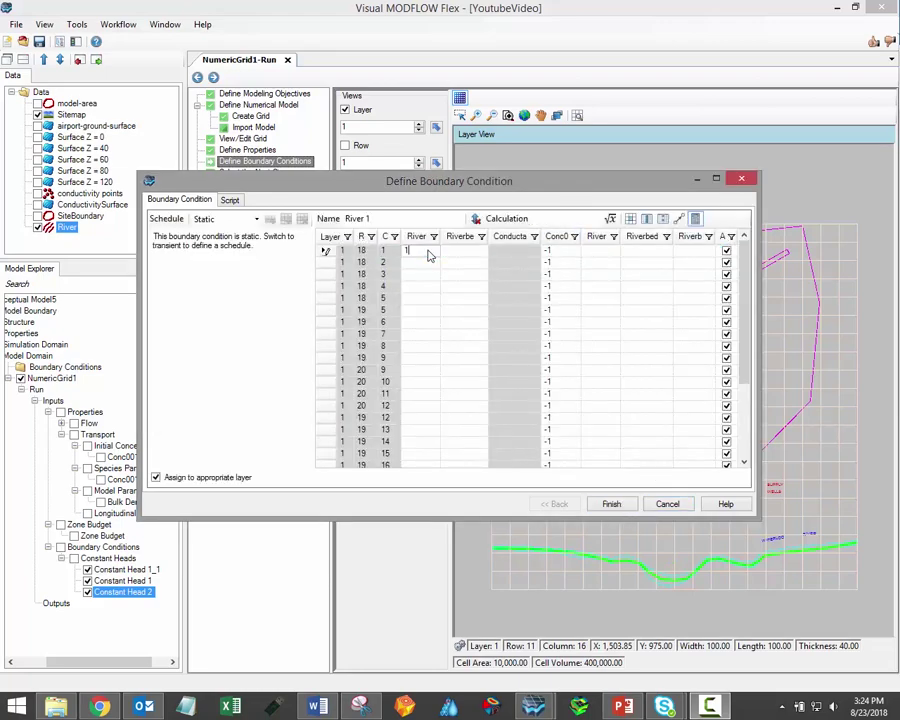
{"action": "type", "text": "98"}
{"action": "left_click", "coordinate": [647, 219]}
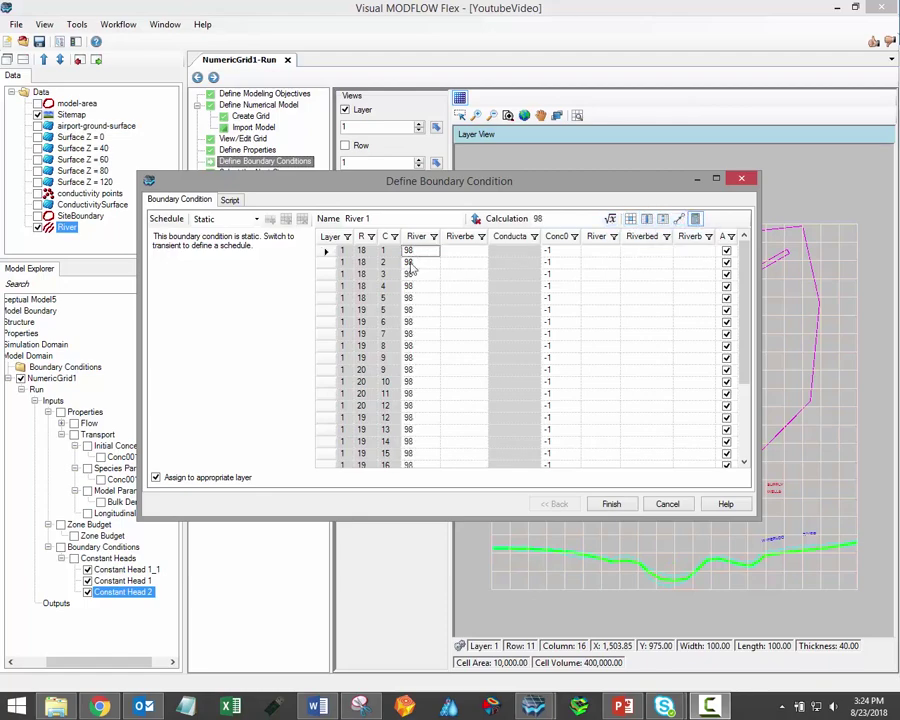
{"action": "left_click", "coordinate": [466, 251]}
{"action": "type", "text": "95"}
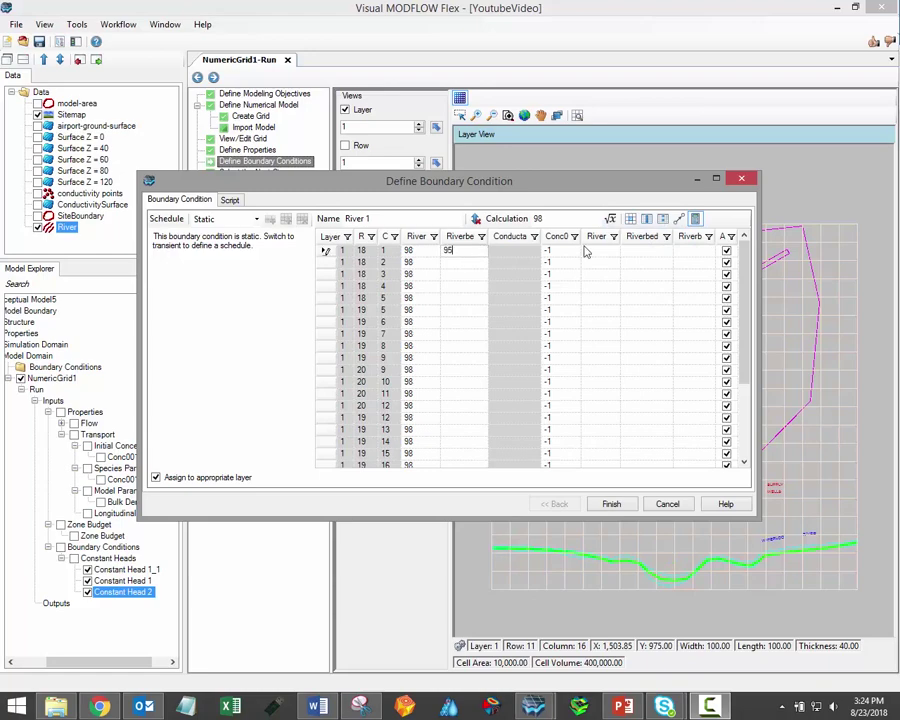
{"action": "left_click", "coordinate": [647, 219]}
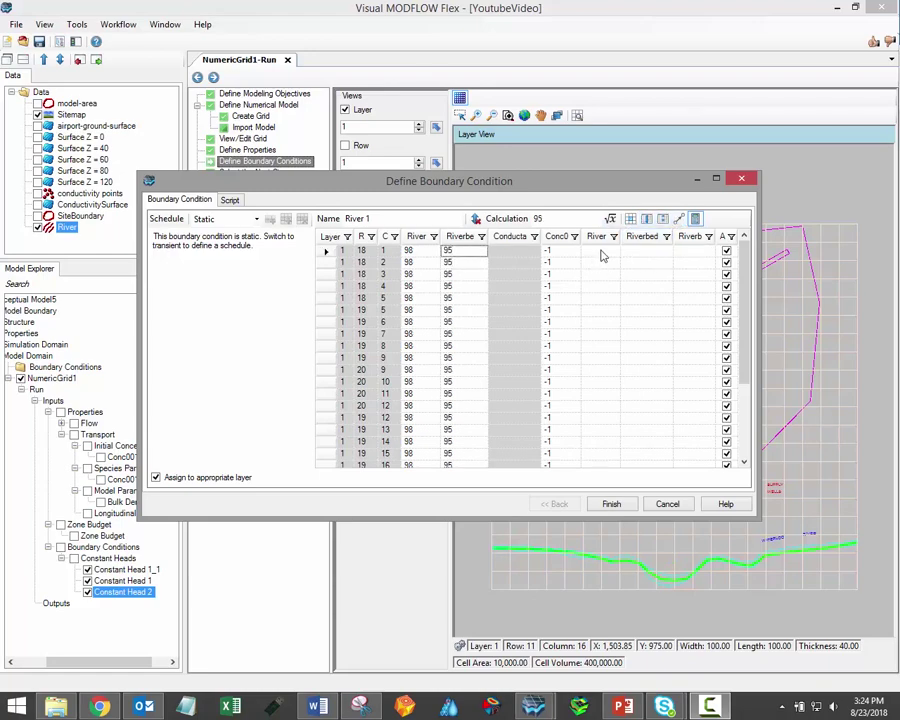
Step: Fill the remaining columns with 10, 1 and 0.001, then finish River 1
{"action": "left_click", "coordinate": [598, 250]}
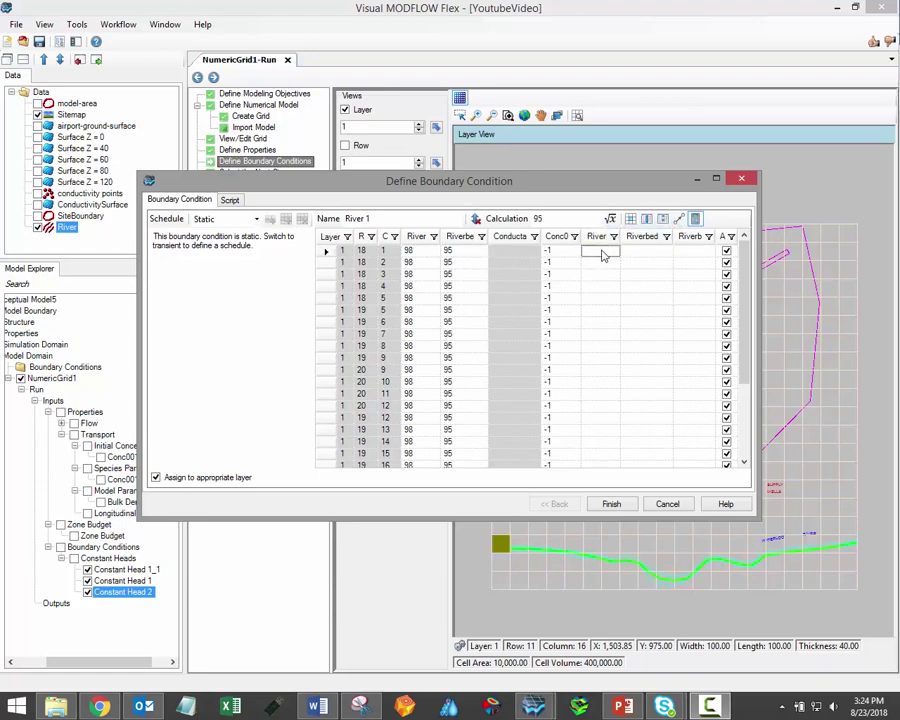
{"action": "type", "text": "10"}
{"action": "left_click", "coordinate": [646, 219]}
{"action": "left_click", "coordinate": [642, 250]}
{"action": "type", "text": "1"}
{"action": "left_click", "coordinate": [648, 219]}
{"action": "left_click", "coordinate": [685, 250]}
{"action": "type", "text": "0.001"}
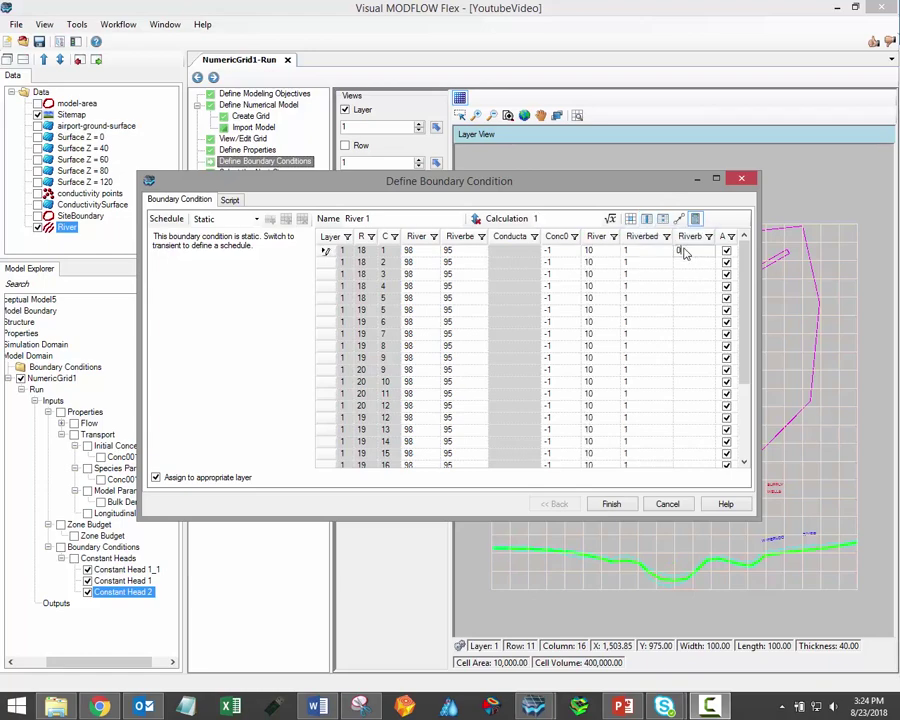
{"action": "left_click", "coordinate": [679, 219]}
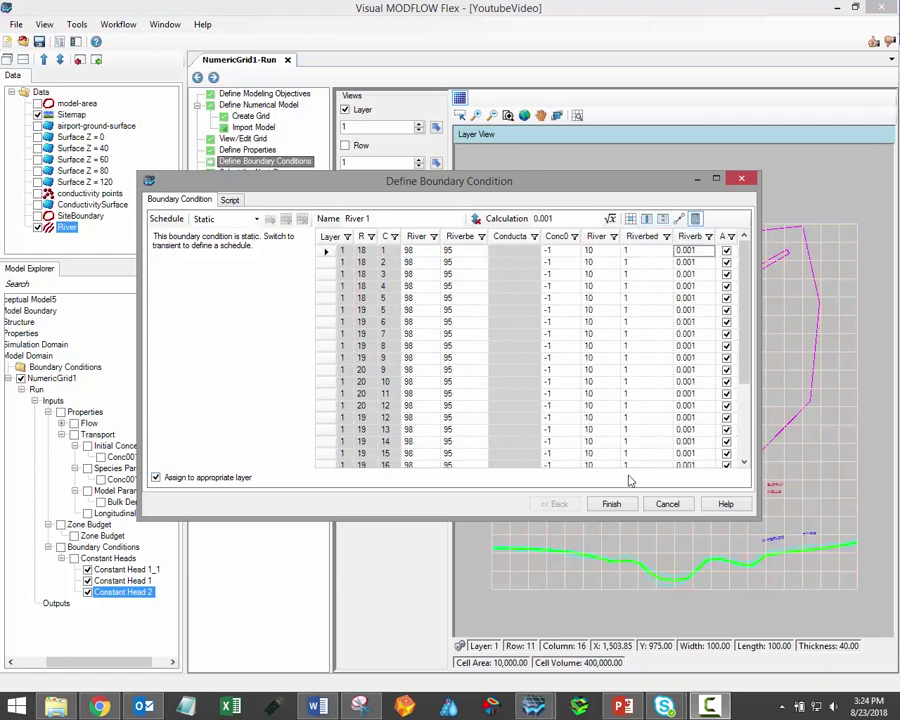
{"action": "left_click", "coordinate": [611, 504]}
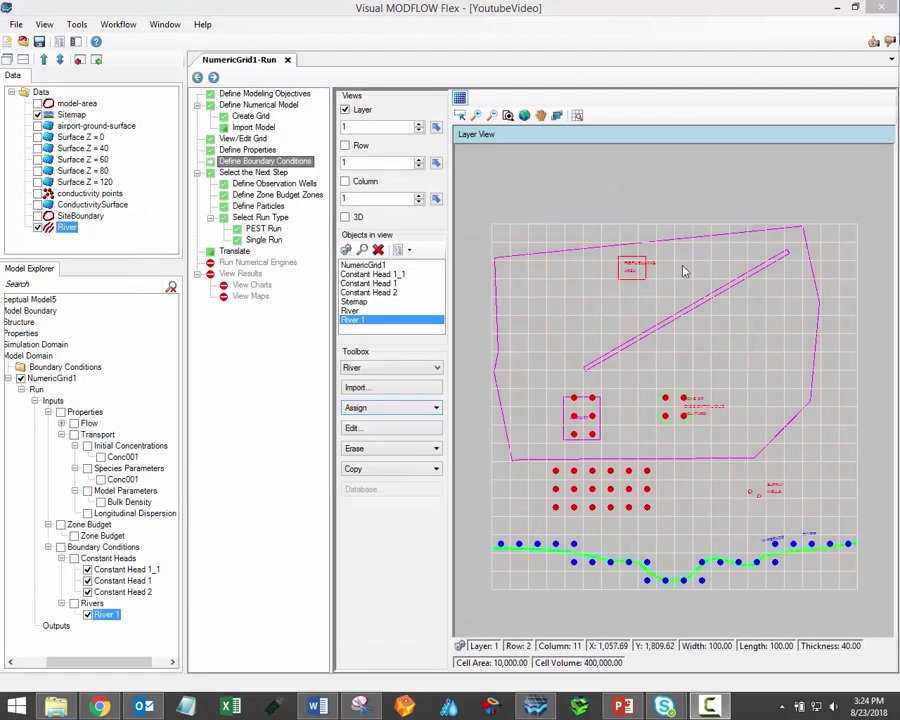
Step: Switch the boundary type to Recharge and browse its assignment options
{"action": "left_click", "coordinate": [420, 371]}
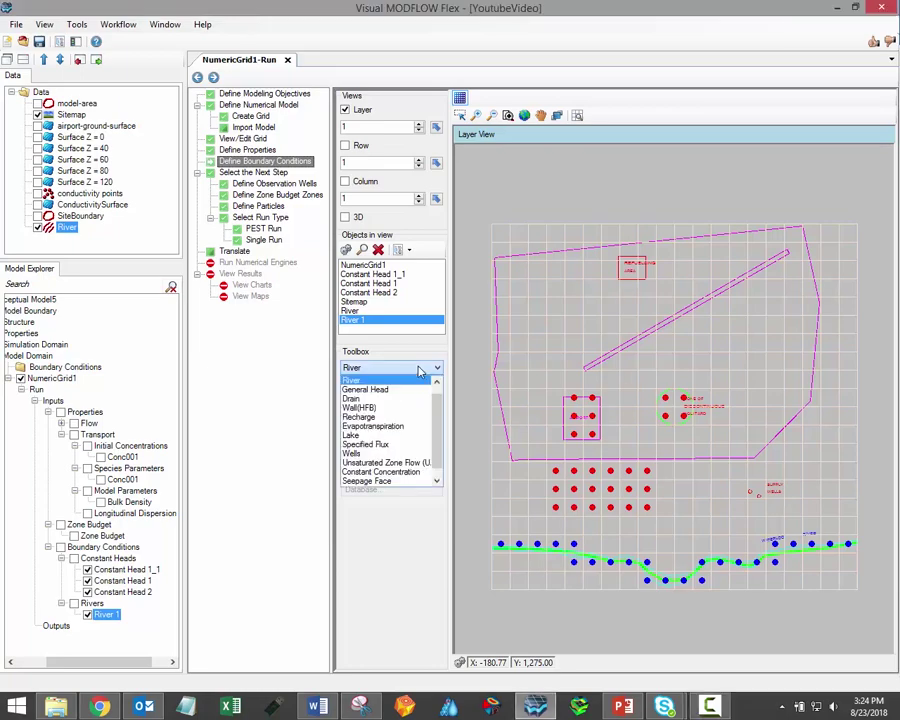
{"action": "left_click", "coordinate": [376, 419]}
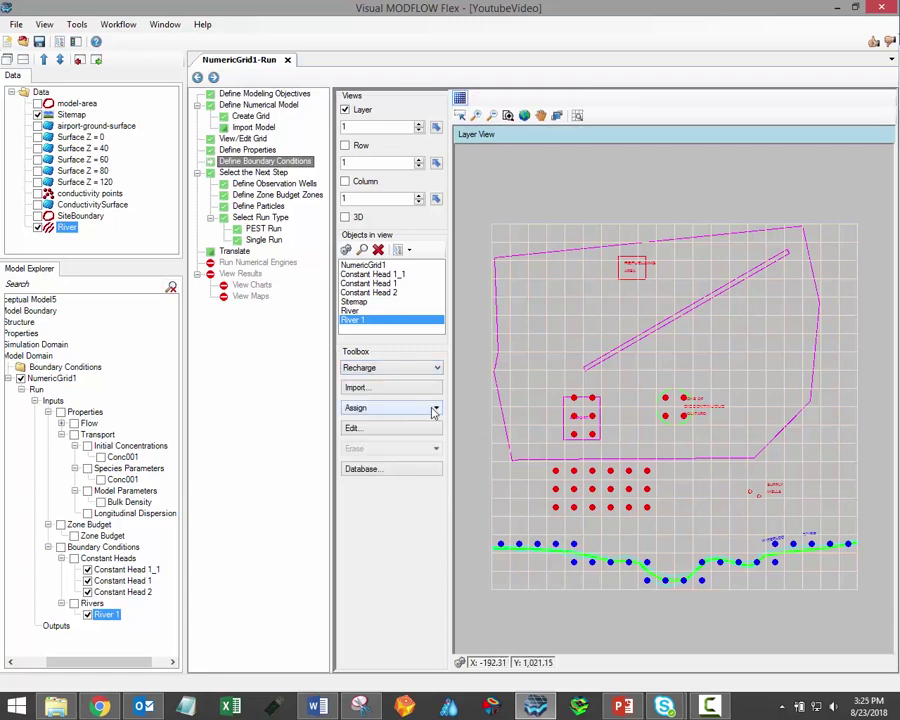
{"action": "left_click", "coordinate": [434, 410]}
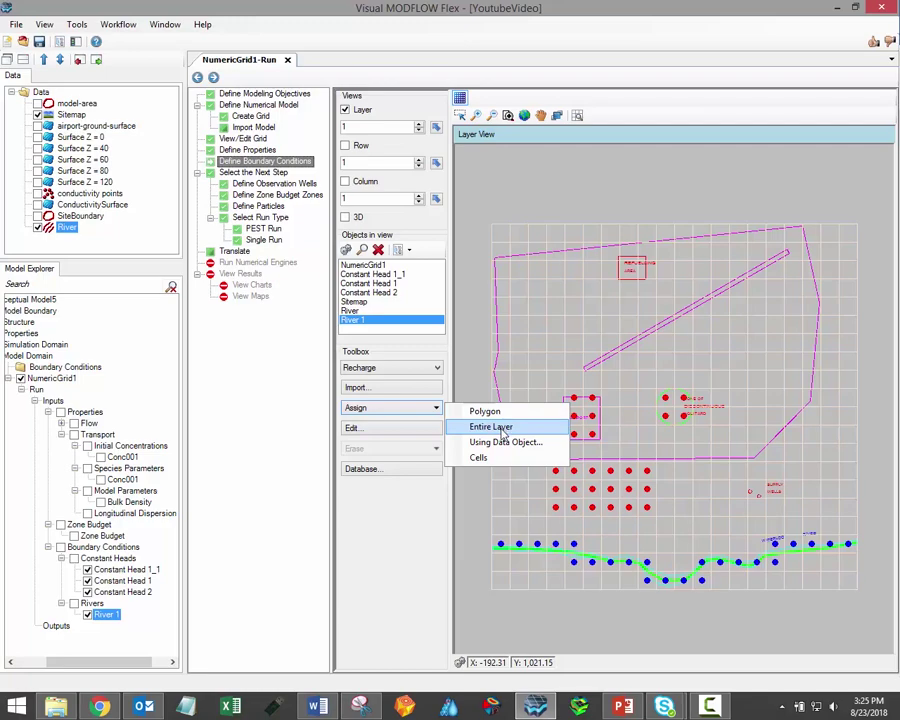
{"action": "left_click", "coordinate": [640, 432]}
Step: Select Wall (HFB), inspect the wall's top and bottom horizon fields, and cancel
{"action": "left_click", "coordinate": [422, 368]}
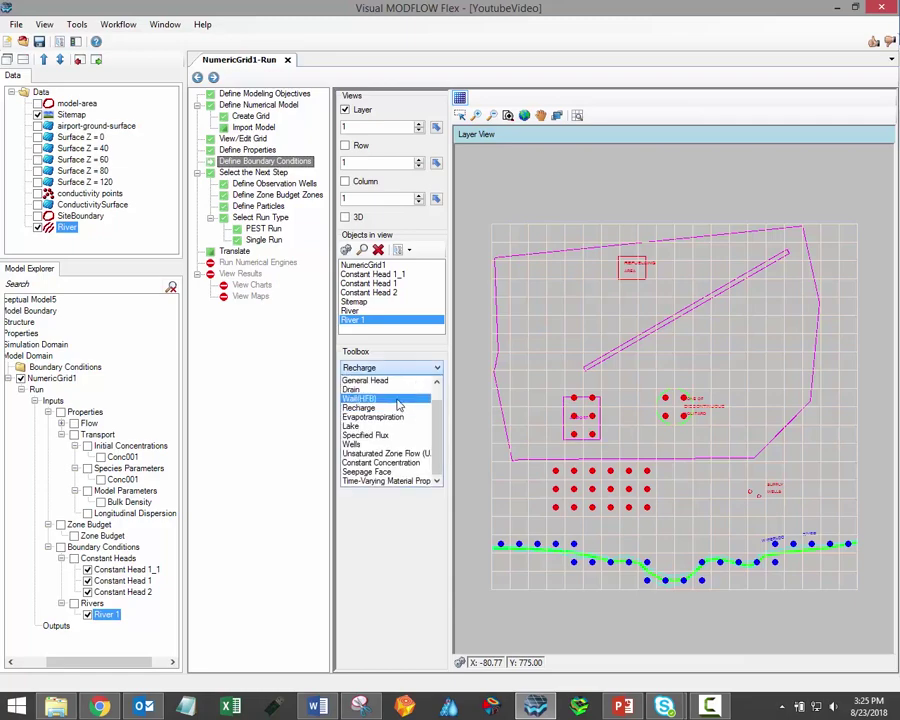
{"action": "left_click", "coordinate": [360, 398]}
{"action": "left_click", "coordinate": [432, 409]}
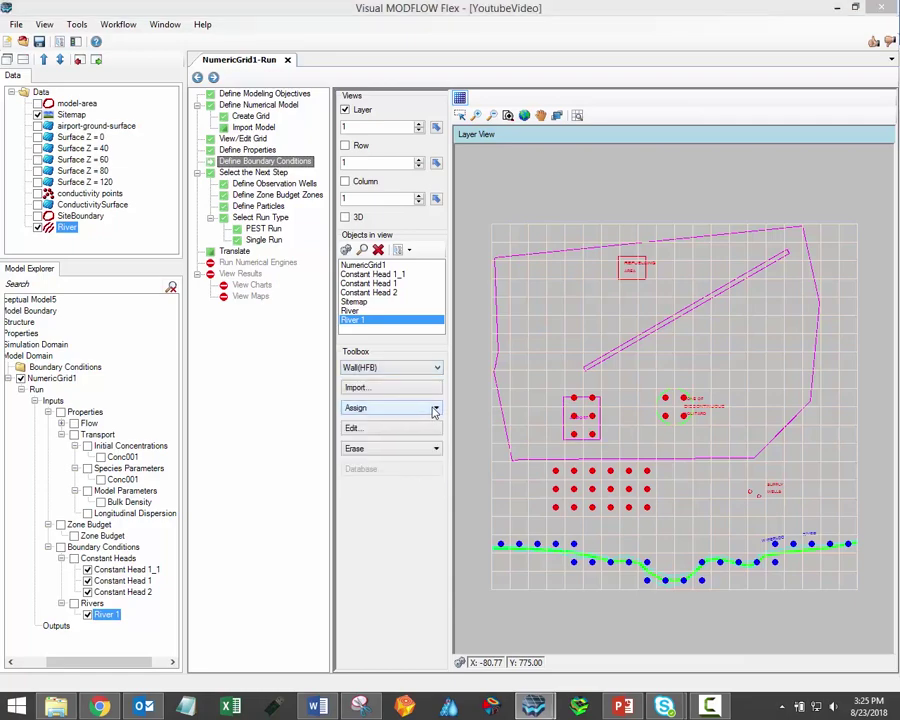
{"action": "left_click_drag", "start_coordinate": [481, 192], "coordinate": [694, 145]}
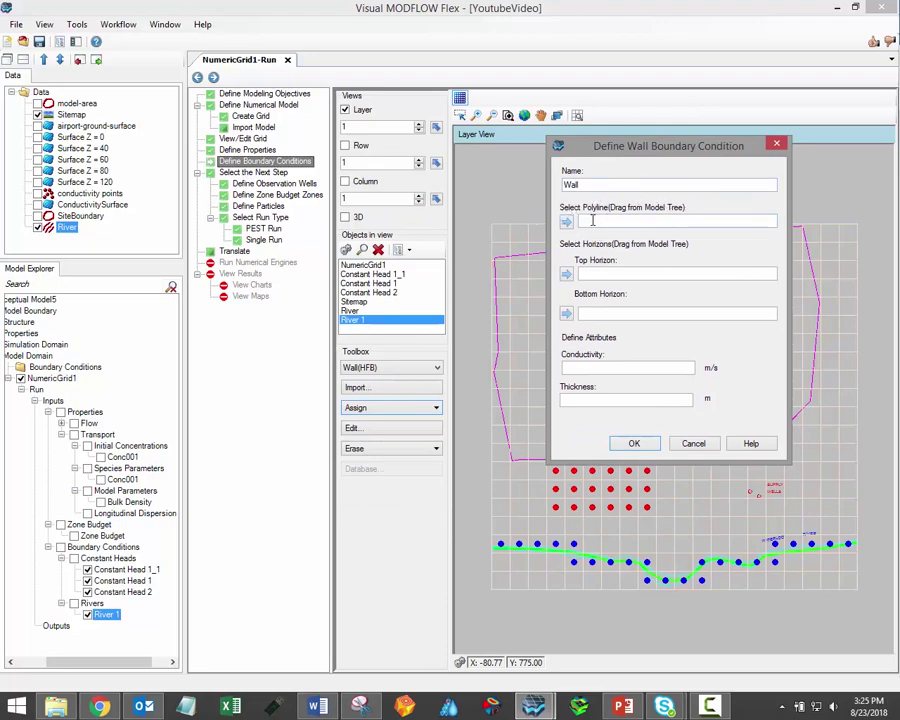
{"action": "left_click", "coordinate": [603, 273]}
{"action": "left_click", "coordinate": [602, 313]}
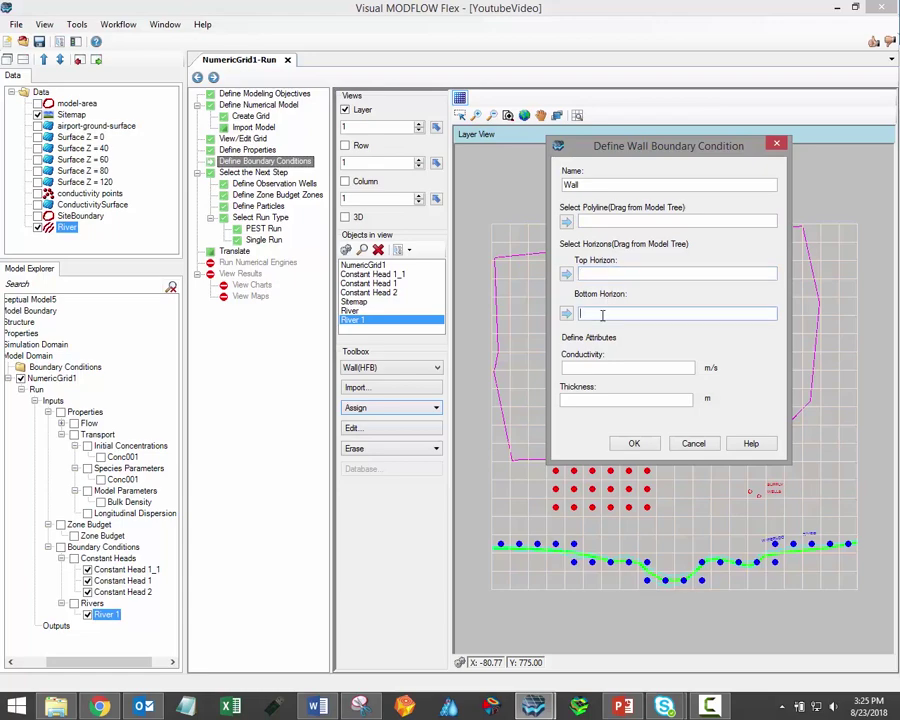
{"action": "left_click", "coordinate": [701, 447]}
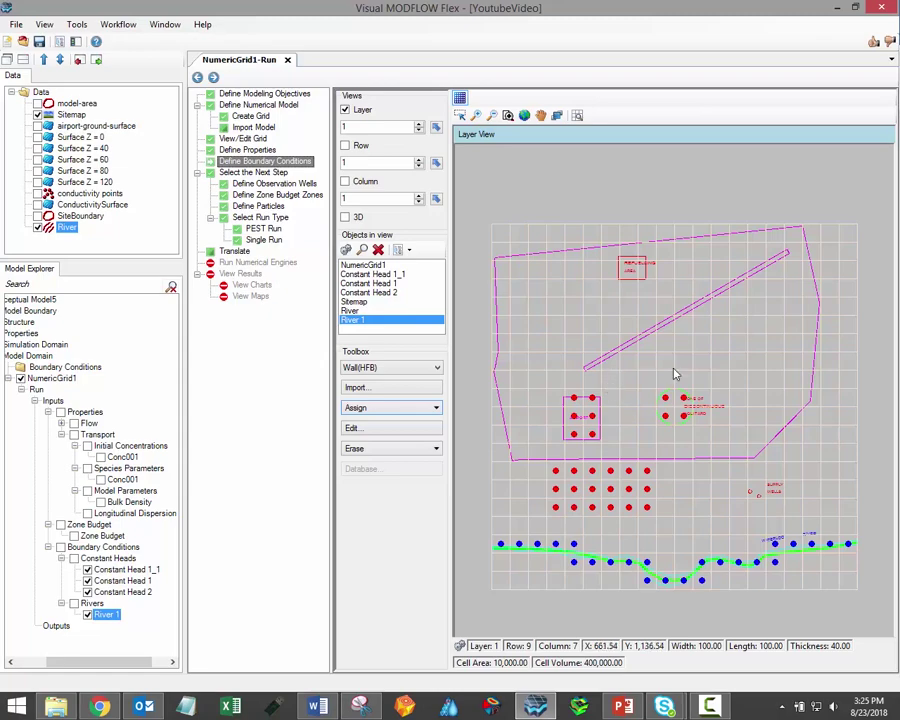
Step: Select Constant Head and pick four adjacent cells along the top row of layer 1
{"action": "left_click", "coordinate": [433, 369]}
{"action": "scroll", "coordinate": [410, 410], "scroll_direction": "up", "scroll_amount": 2}
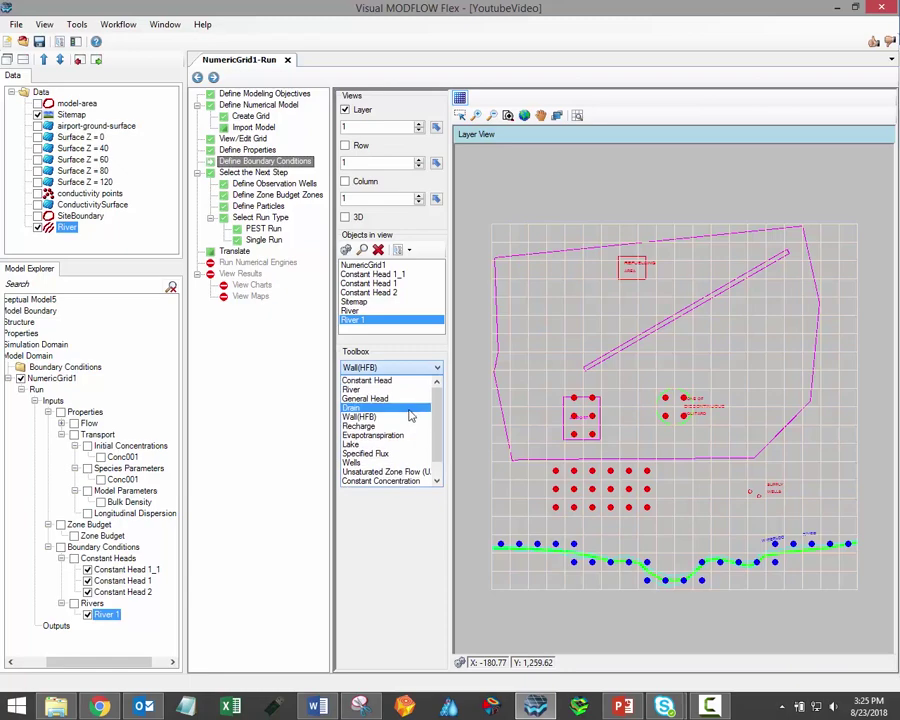
{"action": "left_click", "coordinate": [400, 381]}
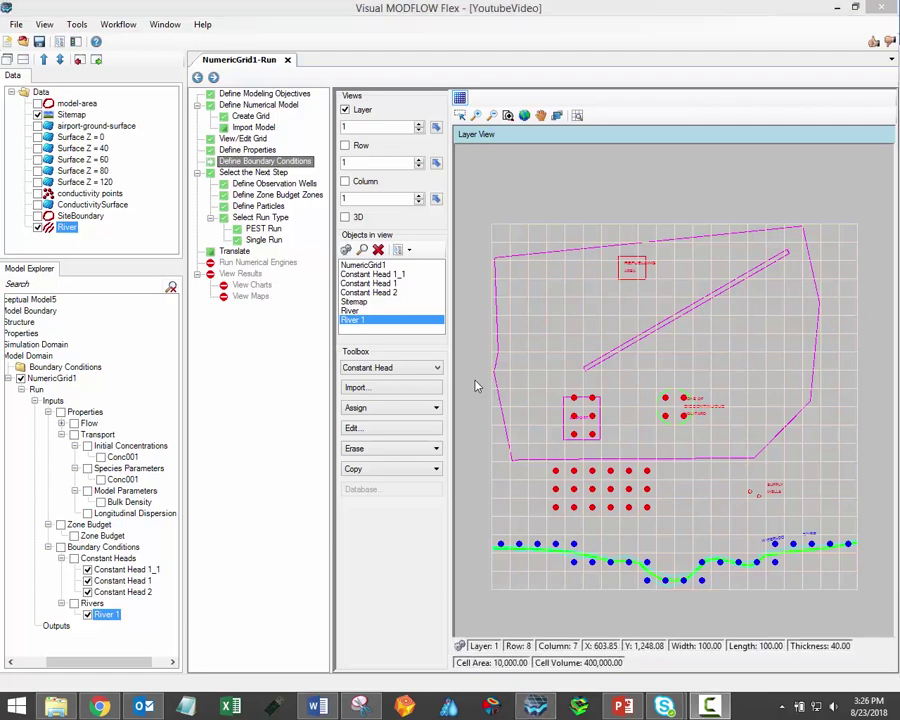
{"action": "left_click", "coordinate": [441, 414]}
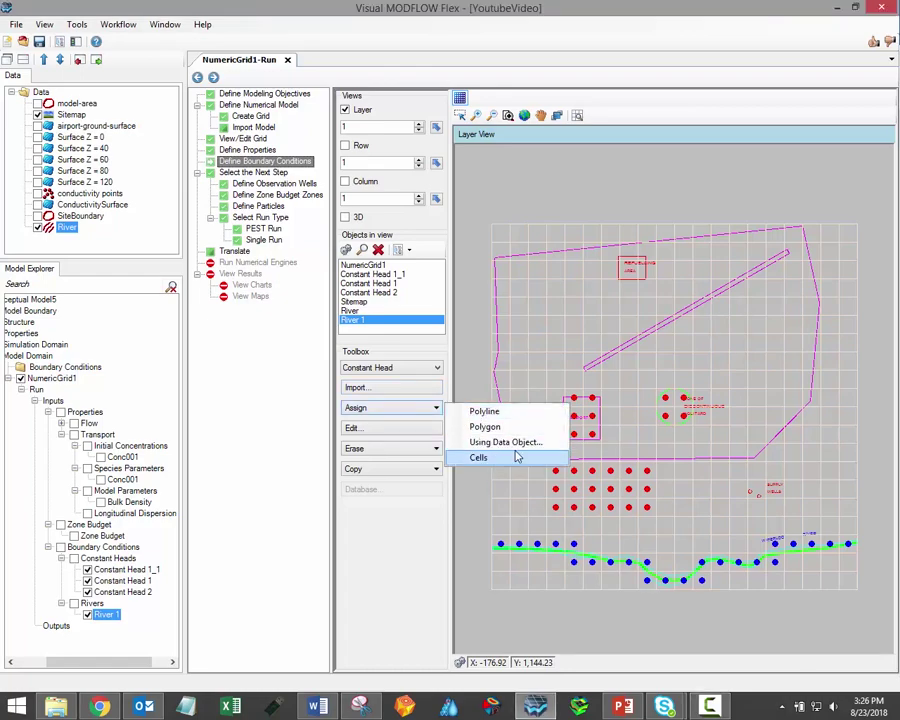
{"action": "left_click", "coordinate": [480, 456]}
{"action": "left_click", "coordinate": [666, 268]}
{"action": "left_click", "coordinate": [685, 268]}
{"action": "left_click", "coordinate": [701, 268]}
{"action": "left_click", "coordinate": [724, 268]}
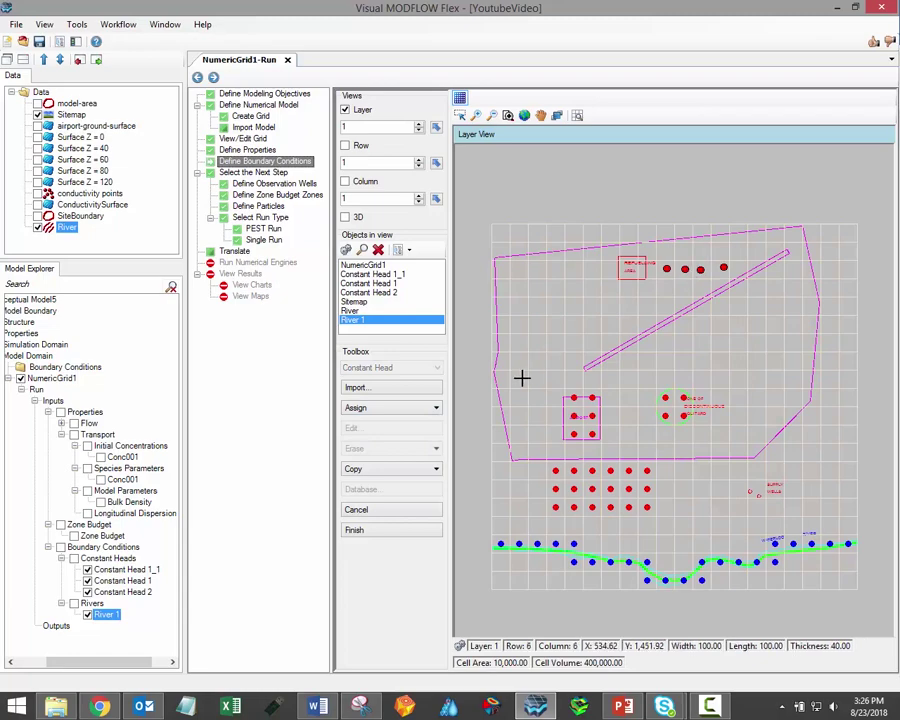
{"action": "left_click", "coordinate": [410, 530]}
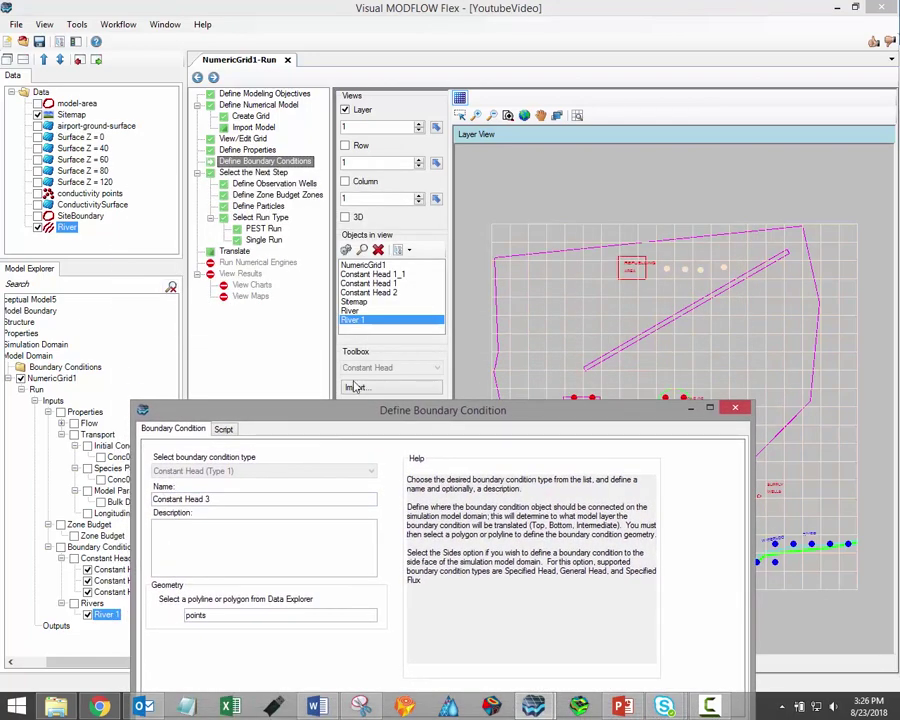
Step: Confirm the boundary name Constant Head 3 and continue to the cell attribute page
{"action": "left_click_drag", "start_coordinate": [398, 416], "coordinate": [421, 255]}
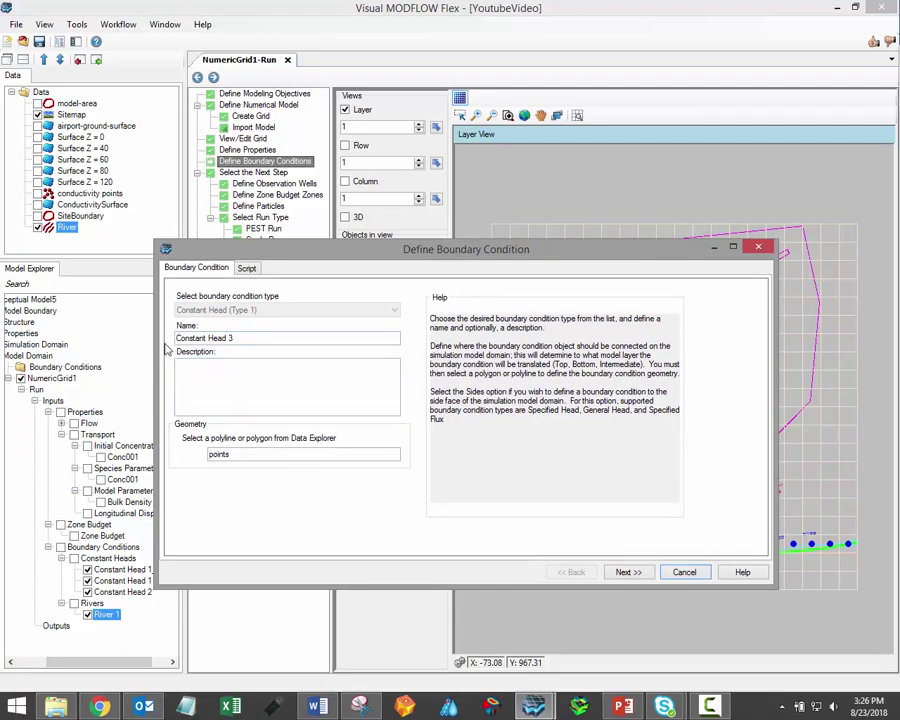
{"action": "left_click_drag", "start_coordinate": [227, 338], "coordinate": [176, 338]}
{"action": "left_click", "coordinate": [242, 338]}
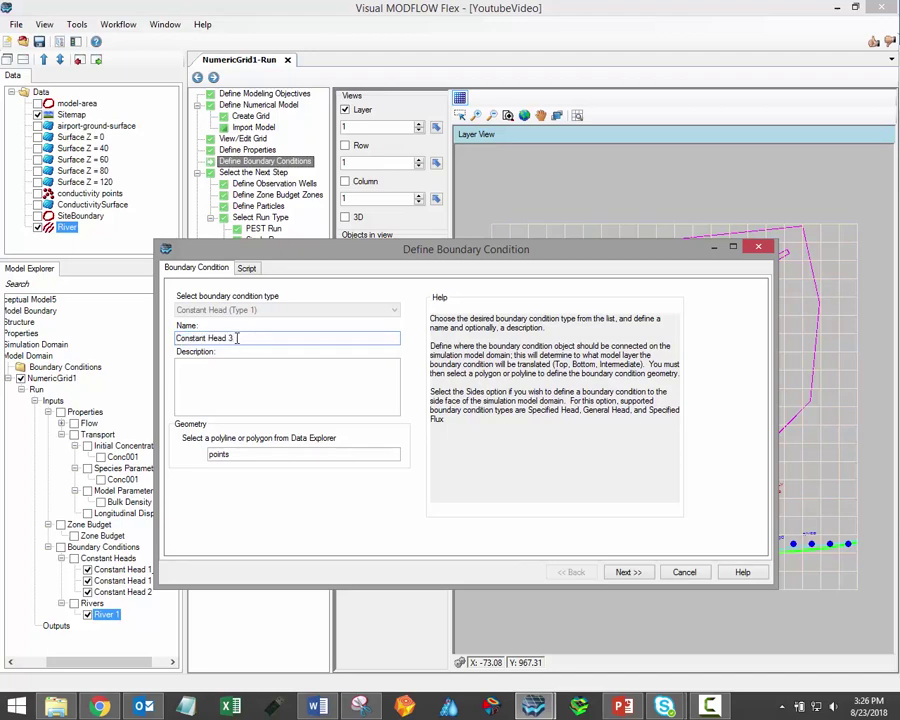
{"action": "left_click", "coordinate": [627, 573]}
Step: Set starting and ending heads of 100 for all four cells
{"action": "left_click", "coordinate": [511, 322]}
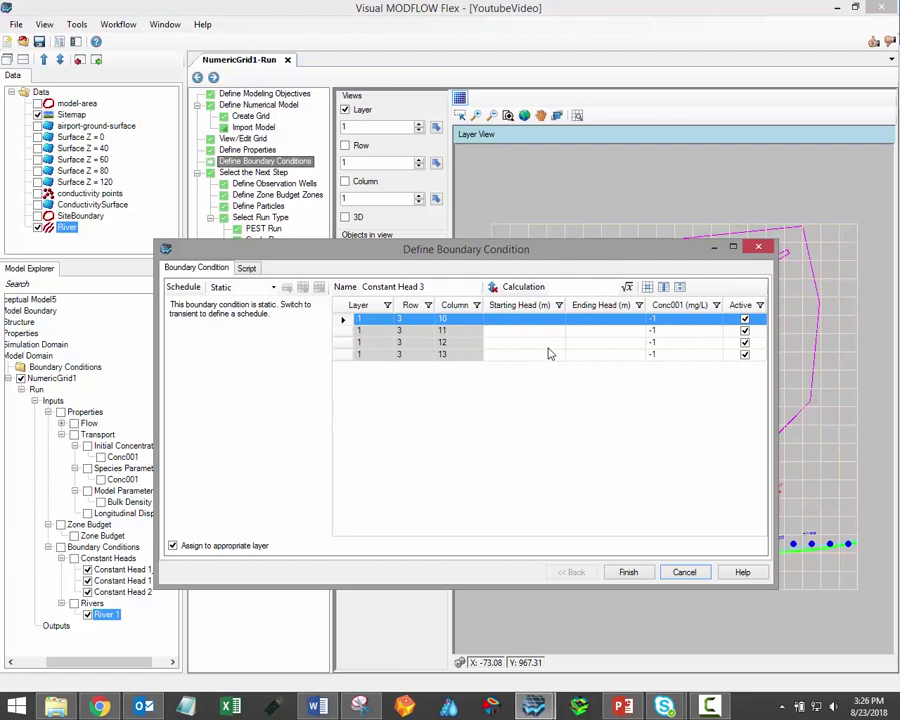
{"action": "type", "text": "100"}
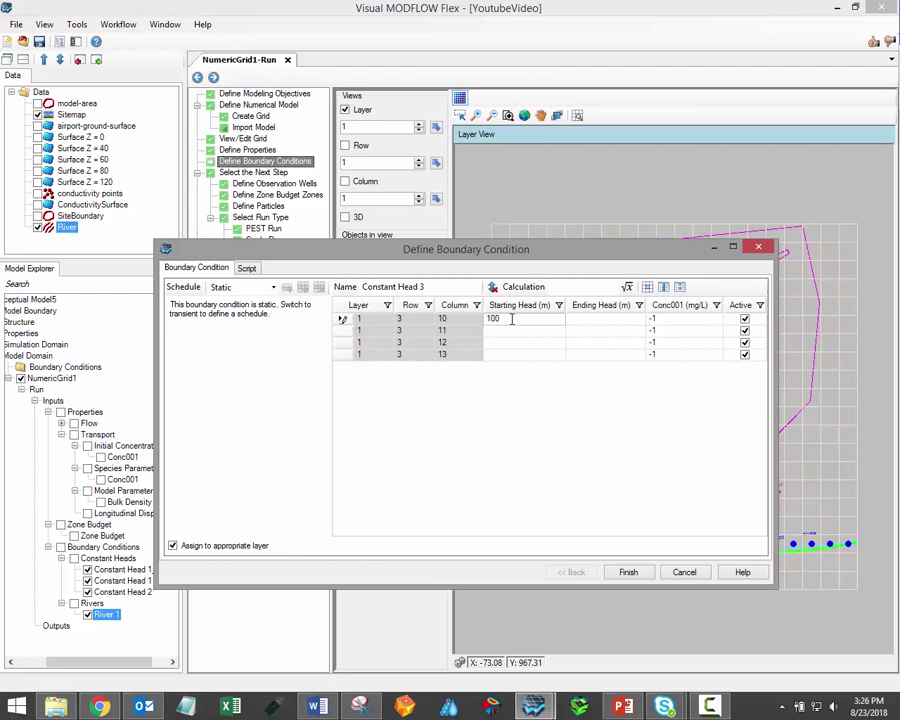
{"action": "left_click", "coordinate": [663, 287]}
{"action": "left_click", "coordinate": [605, 319]}
{"action": "type", "text": "100"}
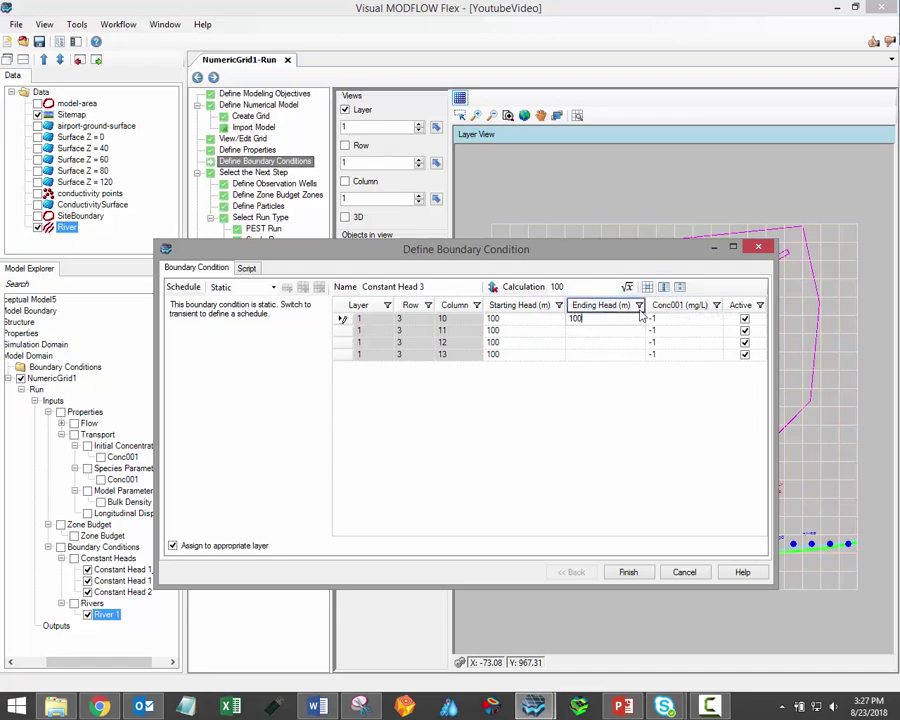
{"action": "left_click", "coordinate": [663, 287]}
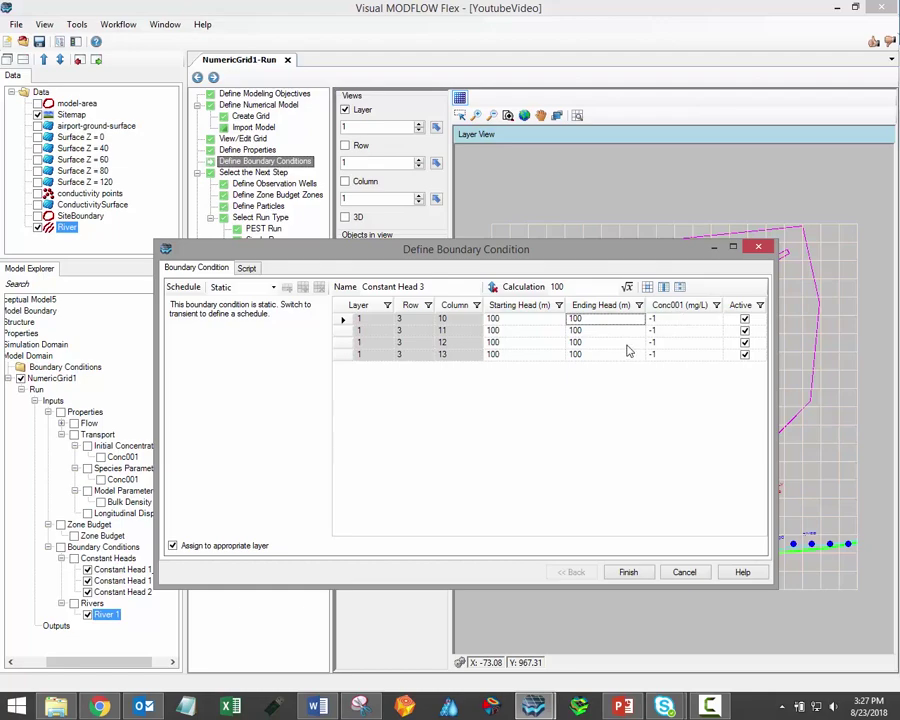
{"action": "left_click", "coordinate": [500, 615]}
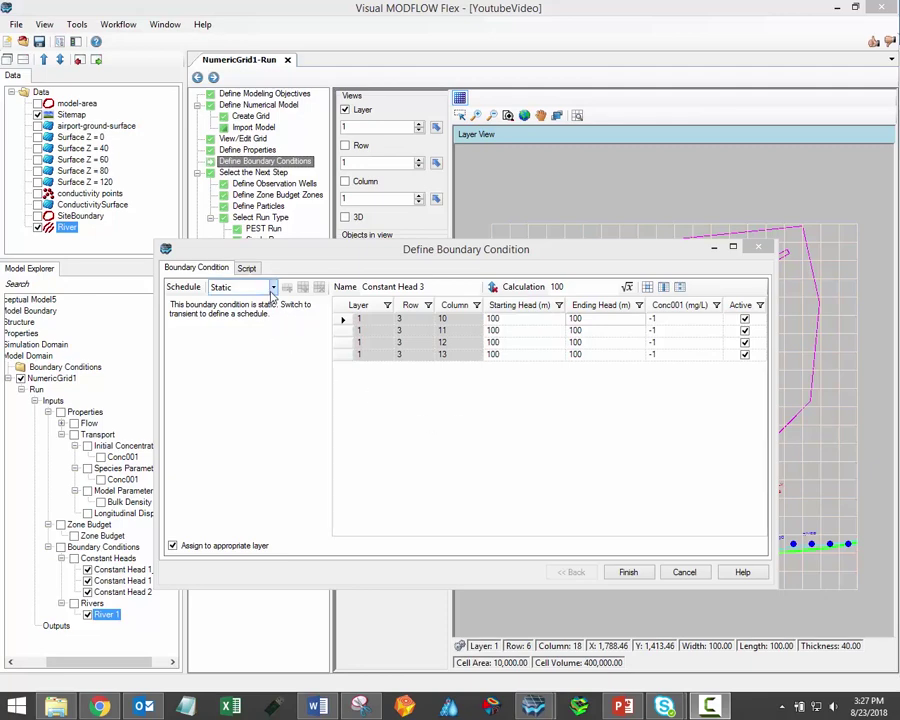
Step: Make the schedule transient with time intervals 0–10 and 10–100
{"action": "left_click", "coordinate": [270, 288]}
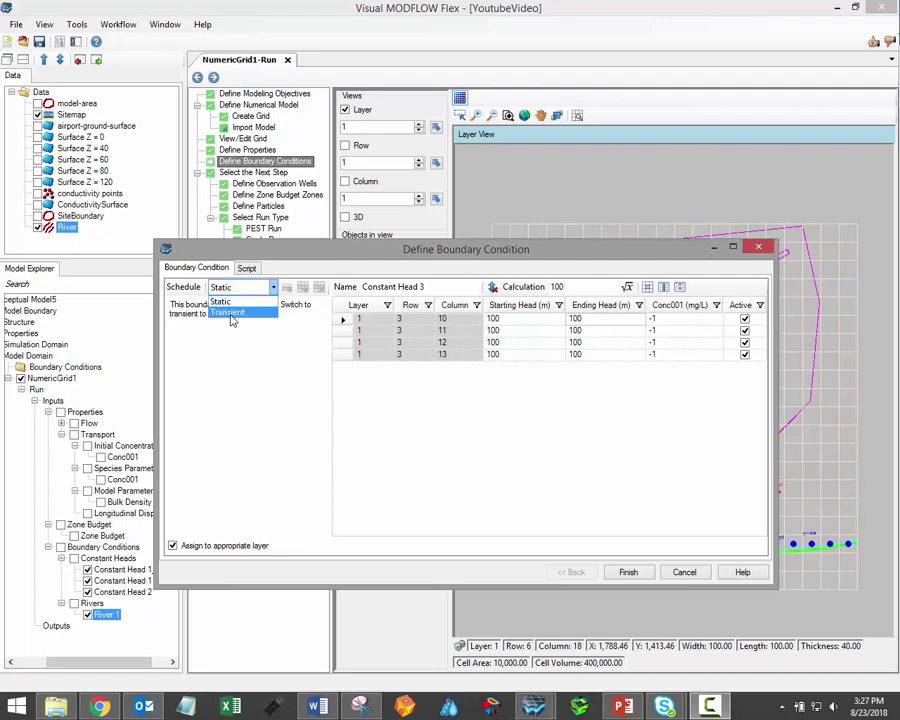
{"action": "left_click", "coordinate": [230, 313]}
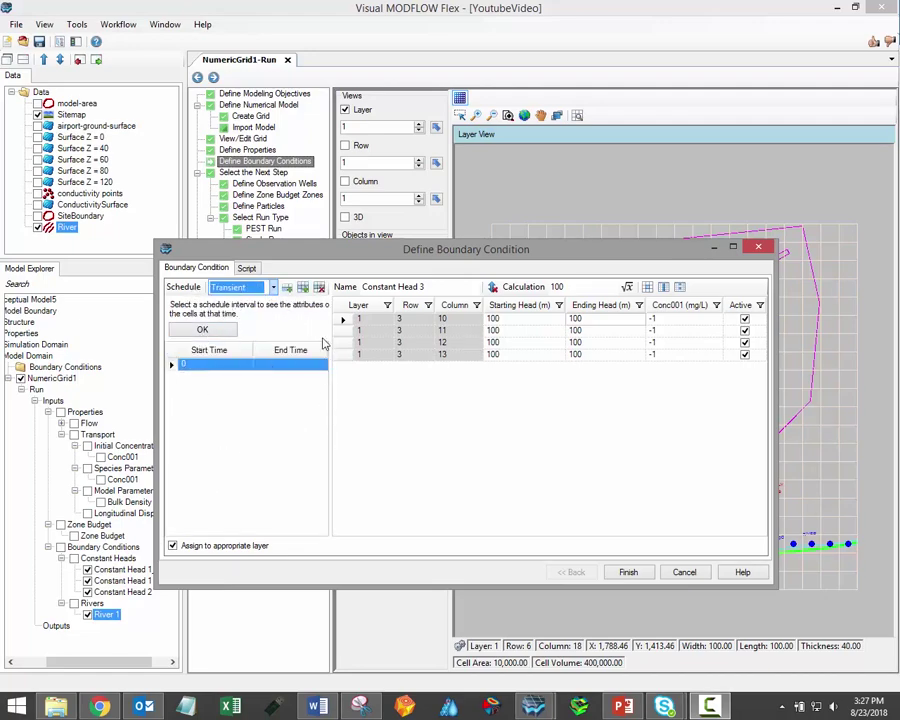
{"action": "left_click", "coordinate": [287, 288]}
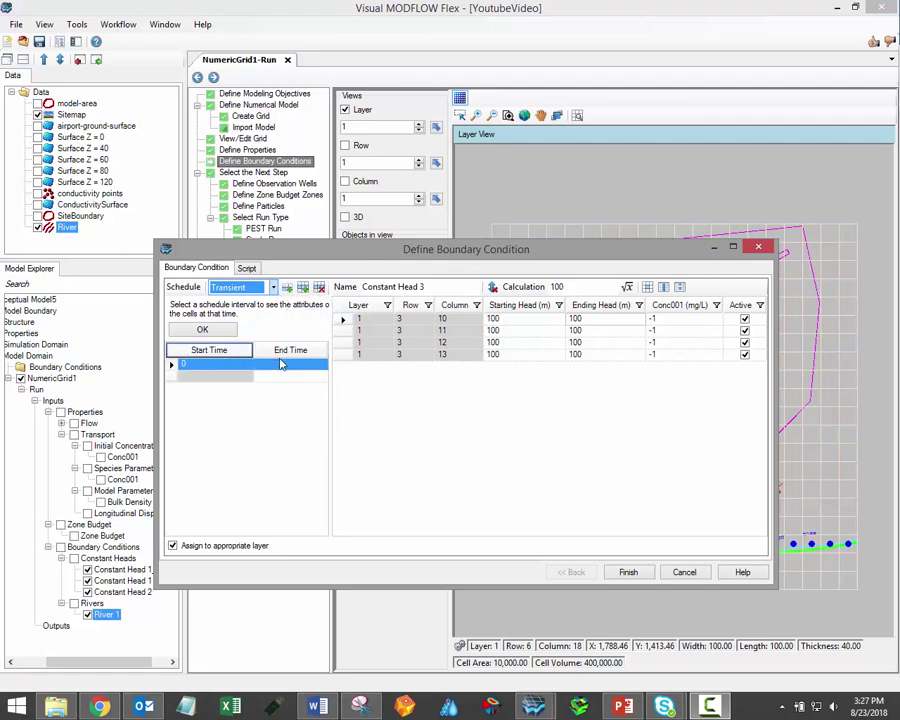
{"action": "left_click", "coordinate": [287, 288]}
{"action": "left_click", "coordinate": [319, 287]}
{"action": "left_click", "coordinate": [283, 366]}
{"action": "type", "text": "10"}
{"action": "key", "text": "Return"}
{"action": "key", "text": "Return"}
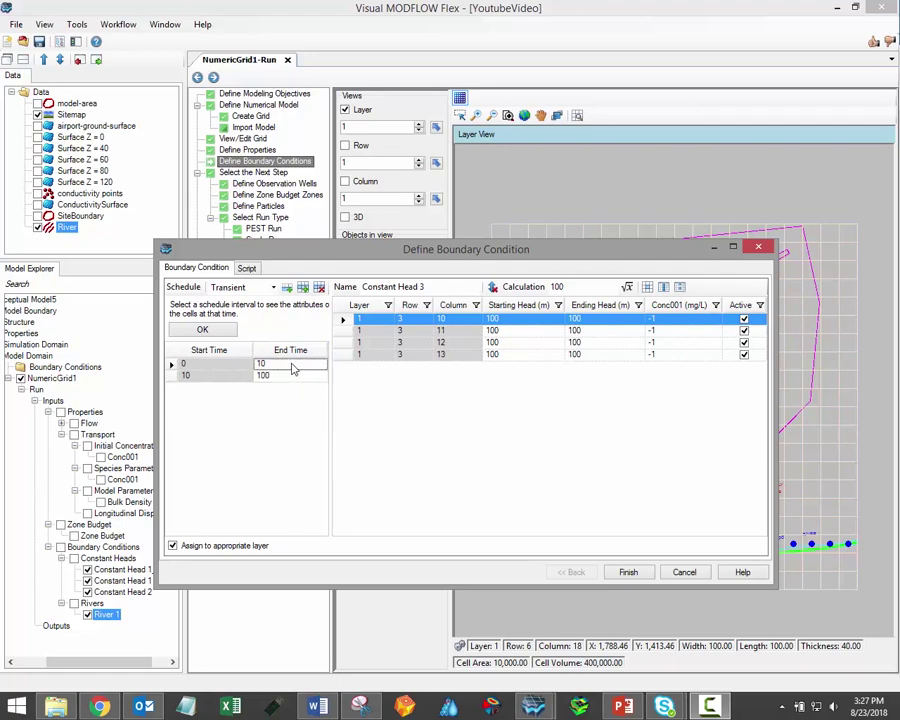
{"action": "left_click", "coordinate": [285, 373]}
{"action": "key", "text": "Return"}
Step: Set 95 m starting and ending heads for all cells in the 10–100 interval
{"action": "left_click", "coordinate": [285, 373]}
{"action": "left_click", "coordinate": [527, 319]}
{"action": "type", "text": "95"}
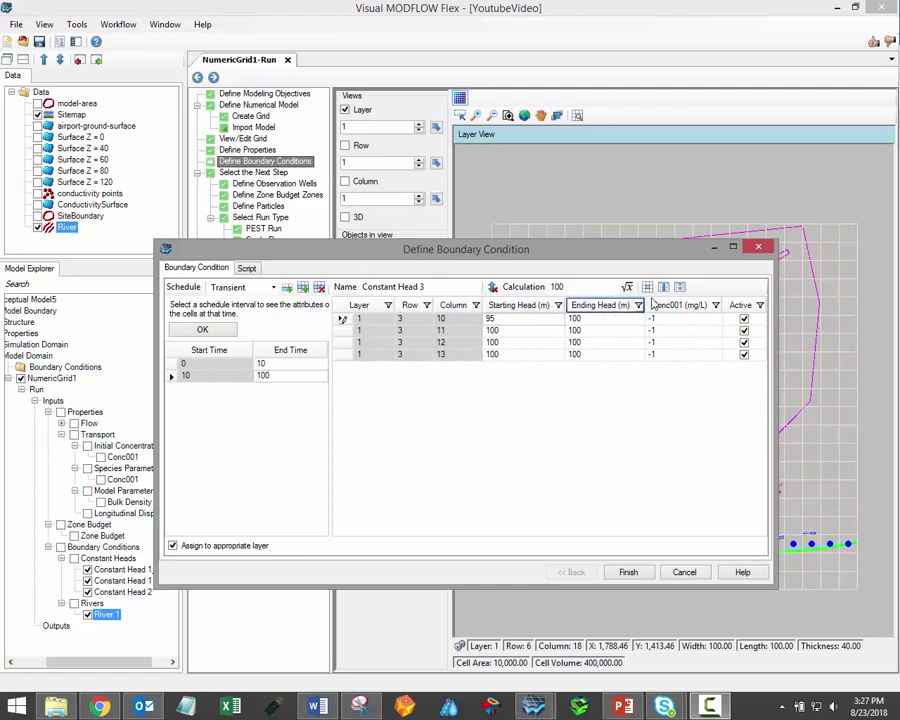
{"action": "left_click", "coordinate": [617, 320]}
{"action": "type", "text": "95"}
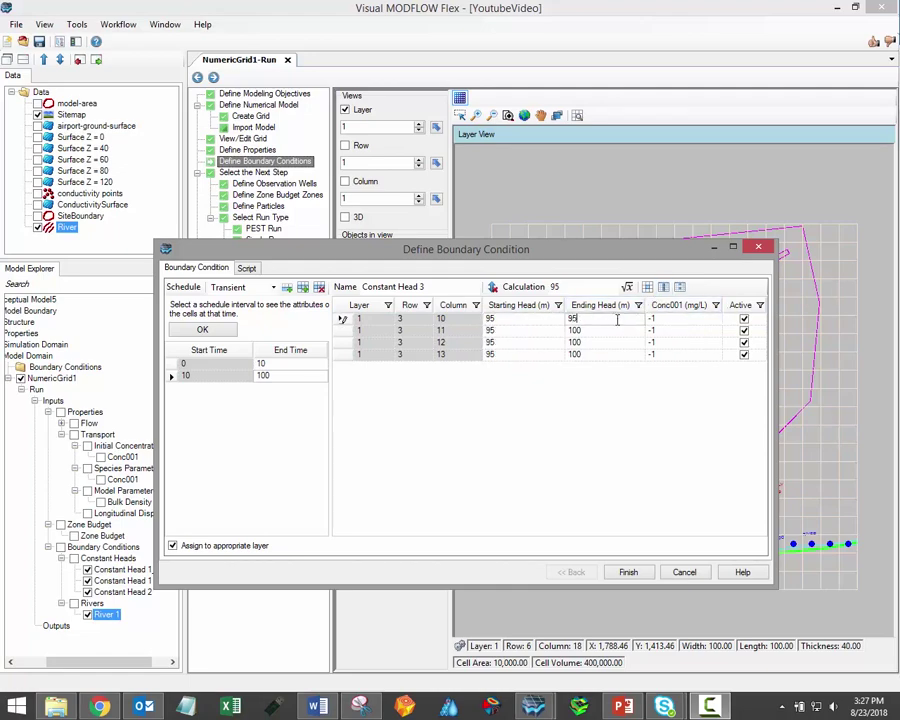
{"action": "key", "text": "Return"}
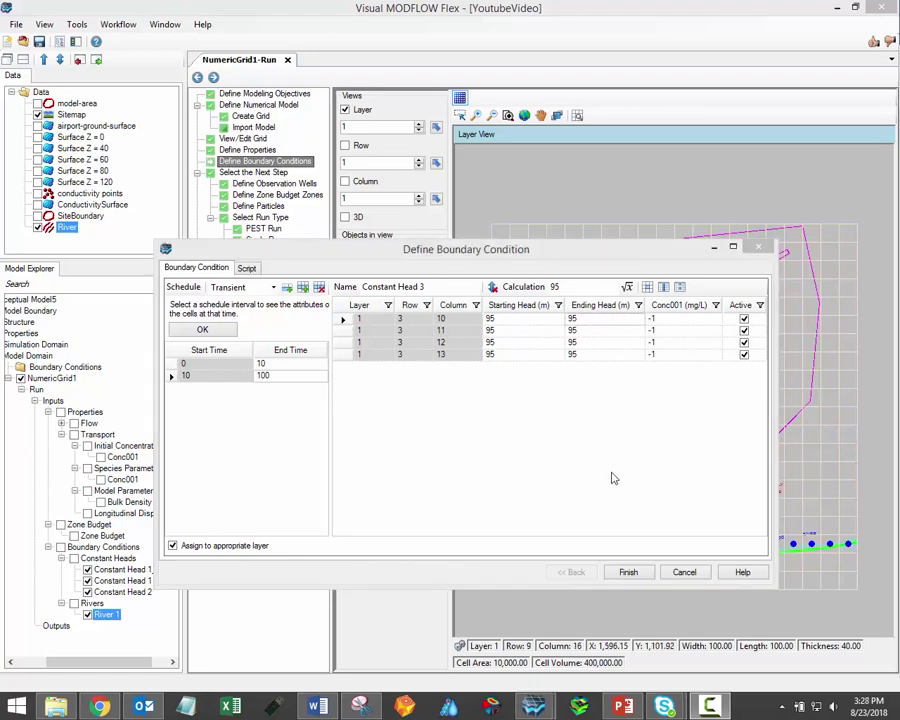
Step: Save Constant Head 3, then open and close the Constant Head 1_1 cell table
{"action": "left_click", "coordinate": [627, 573]}
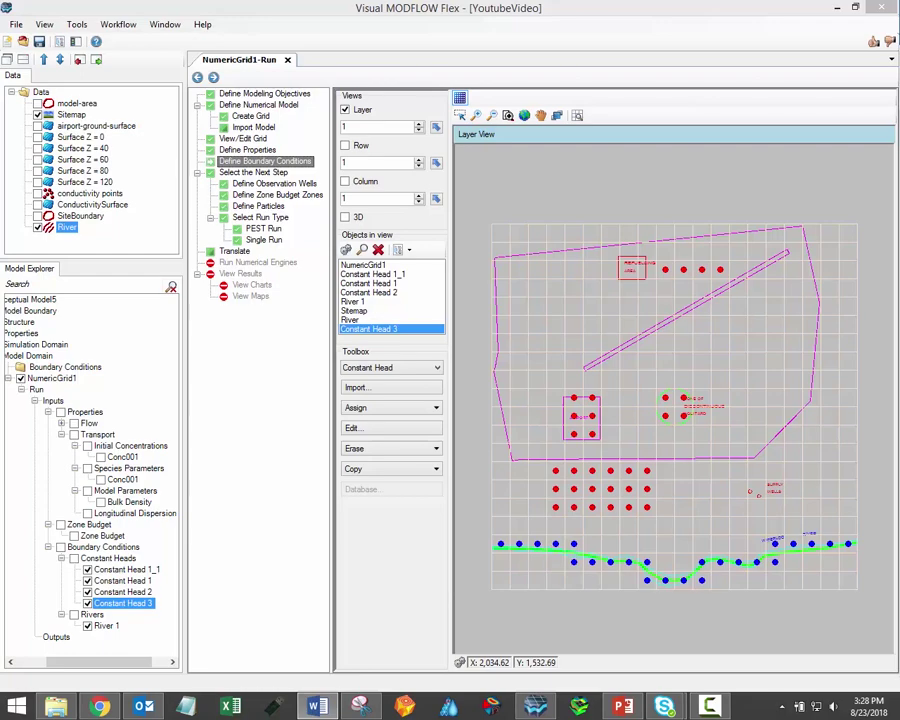
{"action": "left_click", "coordinate": [397, 430]}
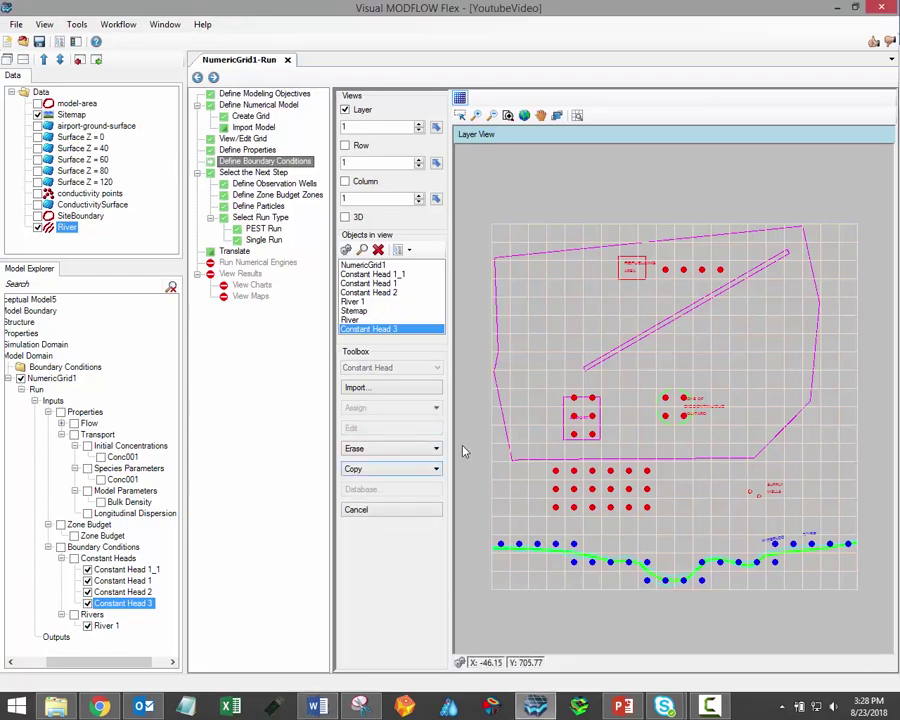
{"action": "left_click", "coordinate": [667, 400]}
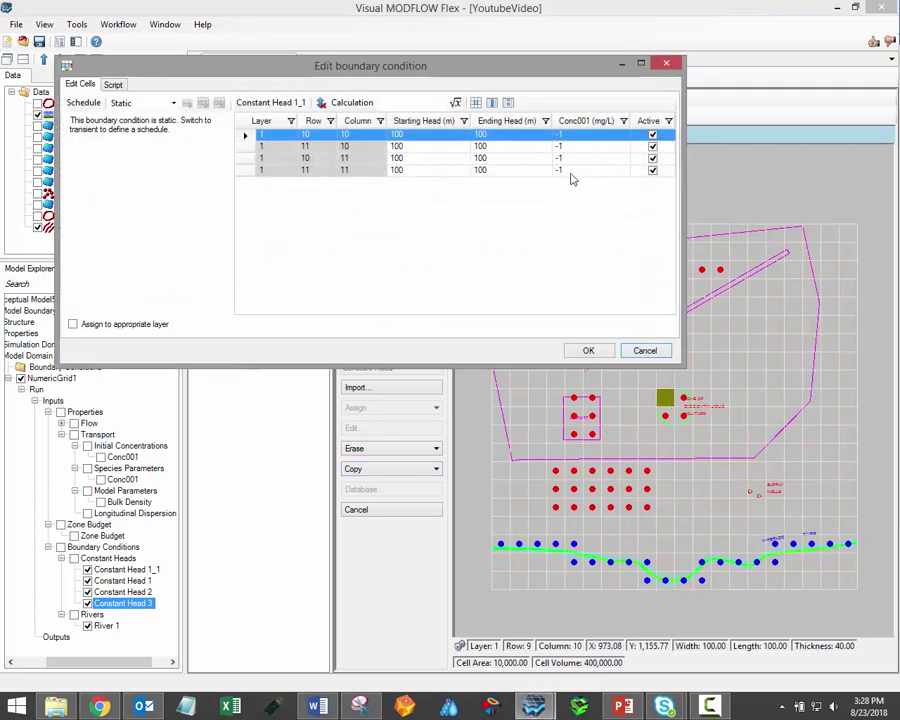
{"action": "left_click_drag", "start_coordinate": [514, 70], "coordinate": [530, 183]}
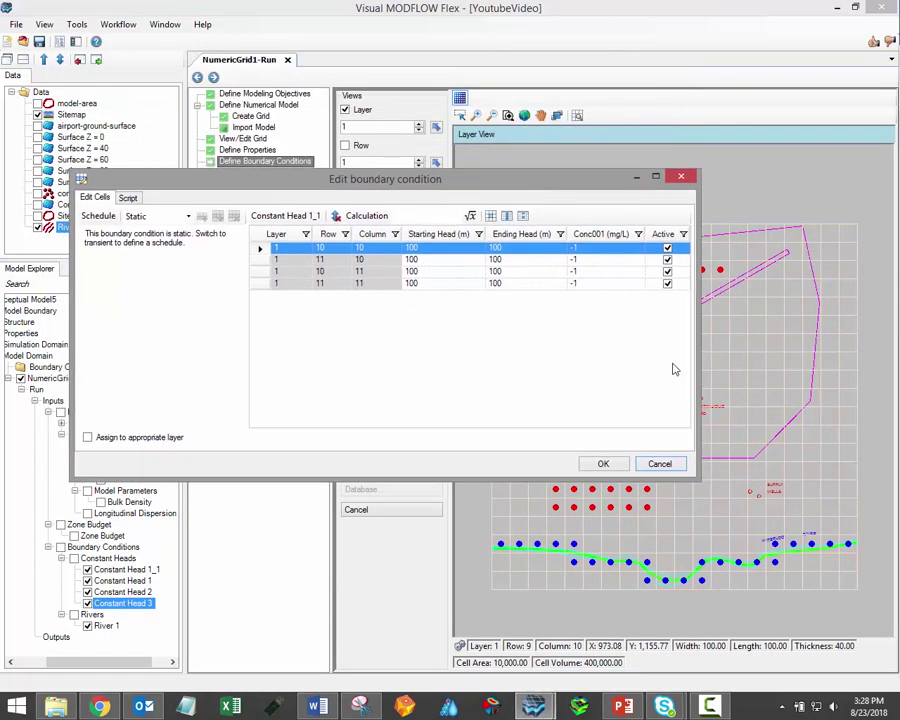
{"action": "left_click", "coordinate": [660, 465]}
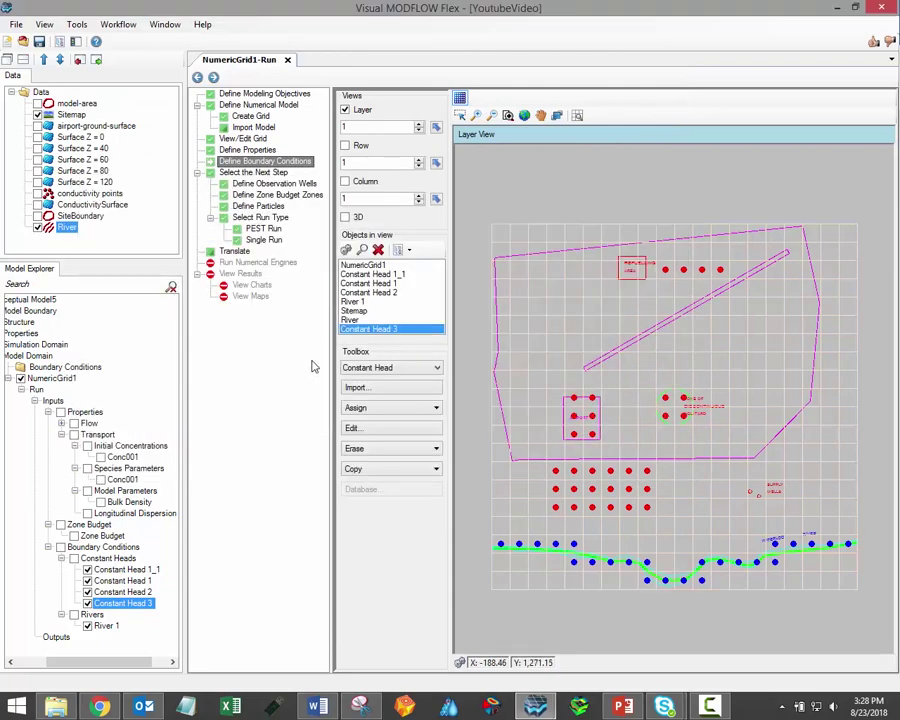
Step: Switch to River, inspect the river cell at row 18, column 5, and cancel unchanged
{"action": "left_click", "coordinate": [424, 372]}
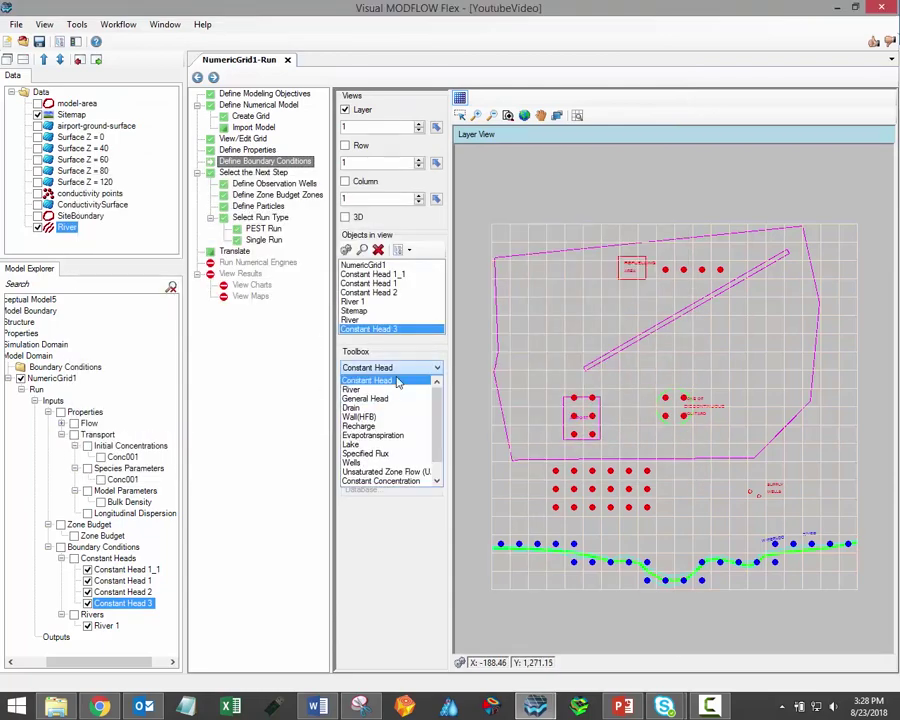
{"action": "left_click", "coordinate": [398, 388]}
{"action": "left_click", "coordinate": [408, 432]}
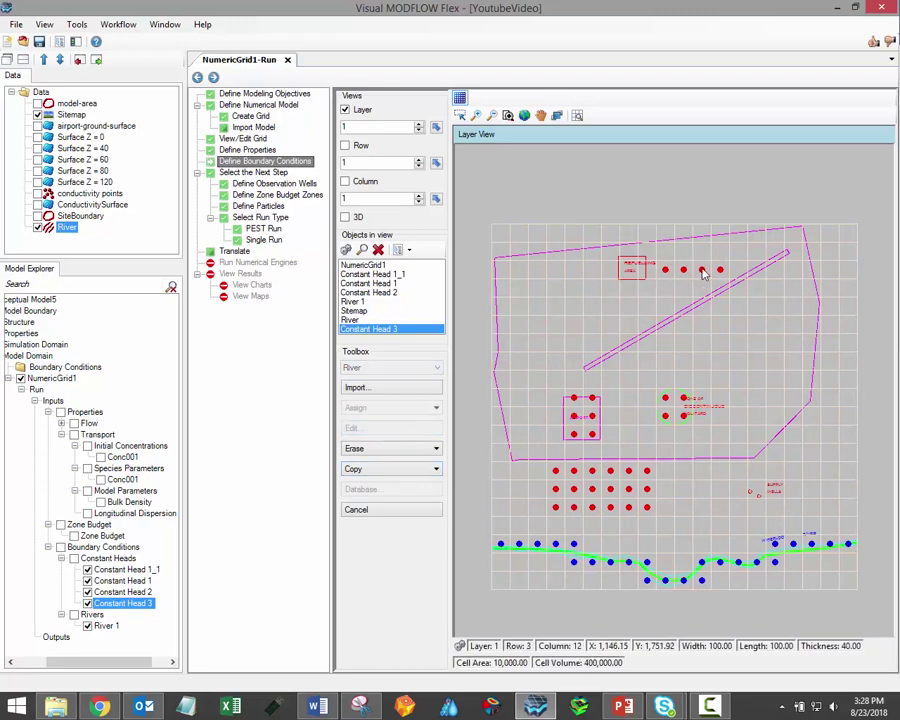
{"action": "left_click", "coordinate": [581, 558]}
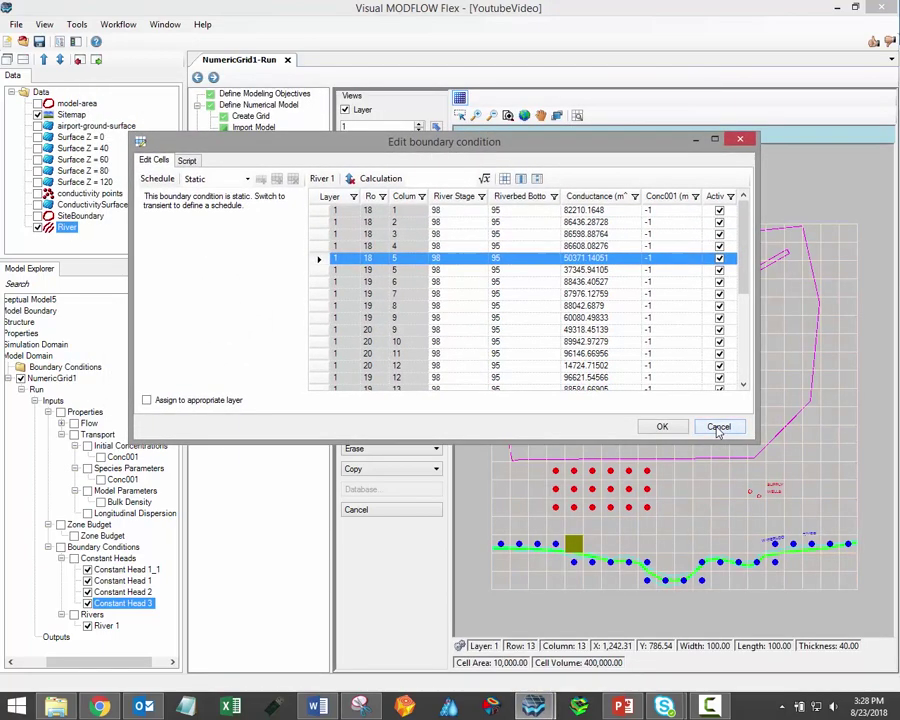
{"action": "left_click", "coordinate": [718, 428]}
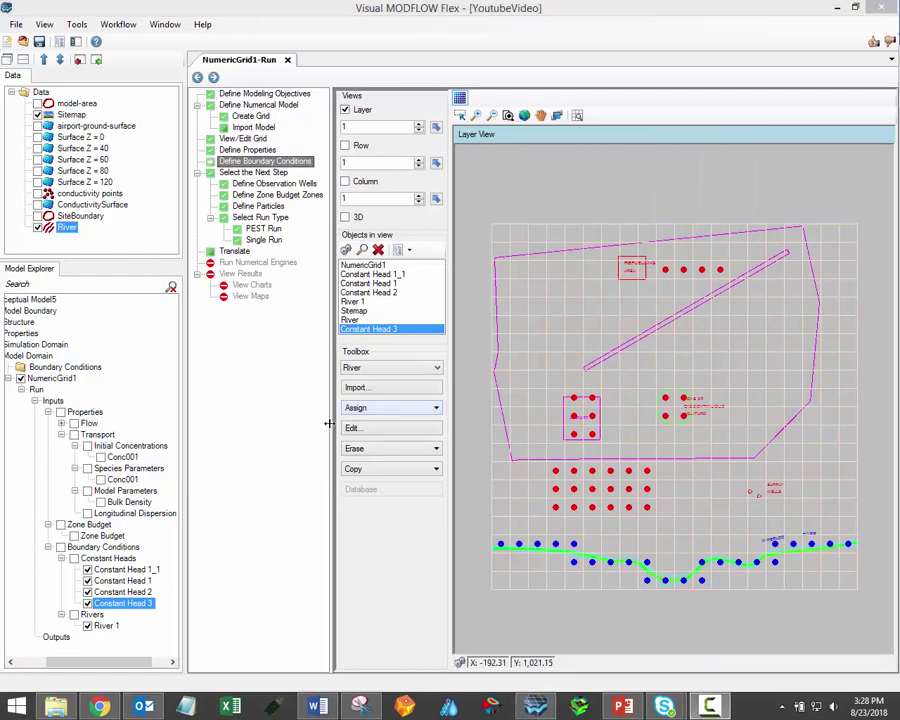
Step: Erase the two westernmost River 1 cells at the left end of the bottom river line
{"action": "left_click", "coordinate": [437, 450]}
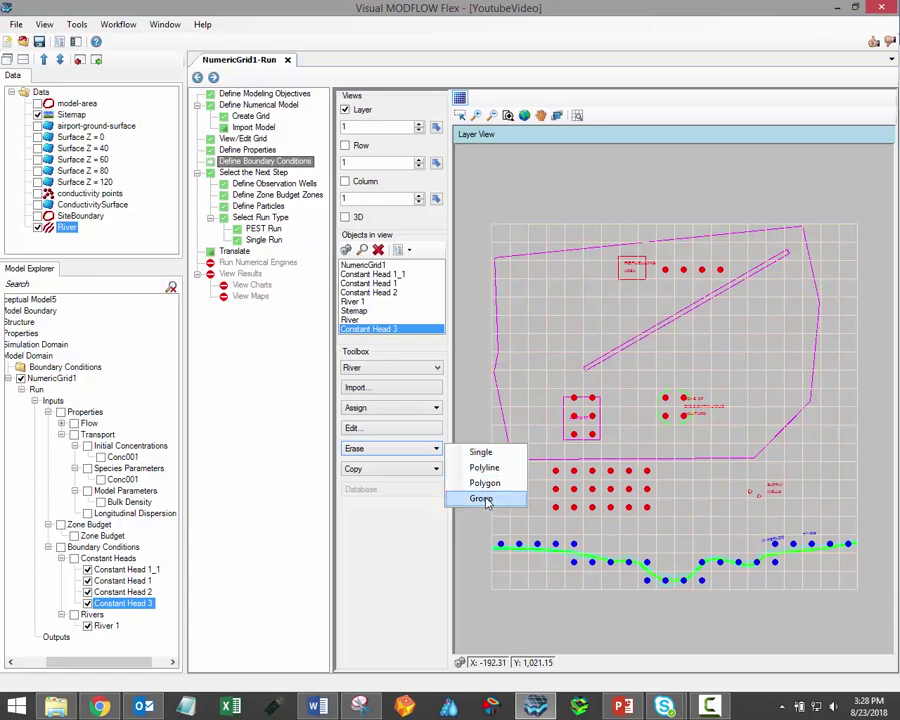
{"action": "left_click", "coordinate": [497, 458]}
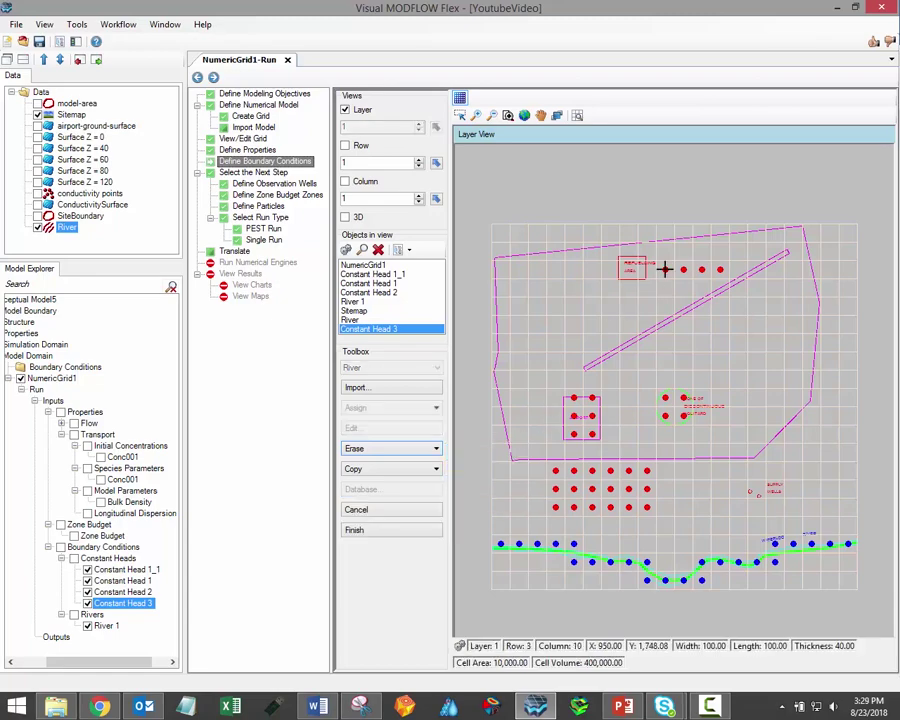
{"action": "left_click", "coordinate": [398, 530]}
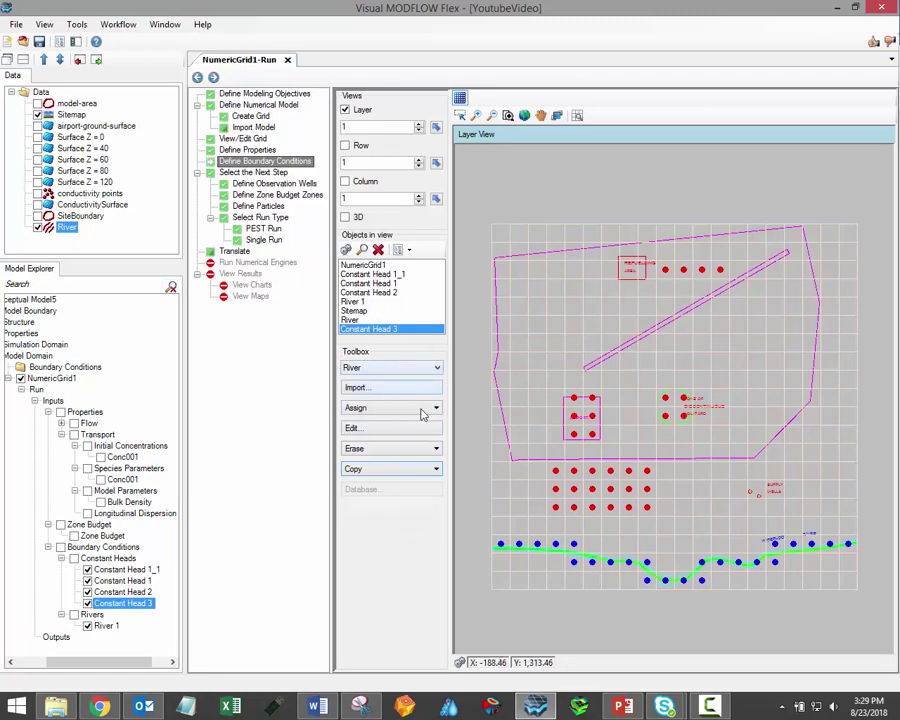
{"action": "left_click", "coordinate": [434, 449]}
{"action": "left_click", "coordinate": [484, 468]}
{"action": "left_click", "coordinate": [501, 543]}
{"action": "left_click", "coordinate": [522, 543]}
{"action": "left_click", "coordinate": [397, 533]}
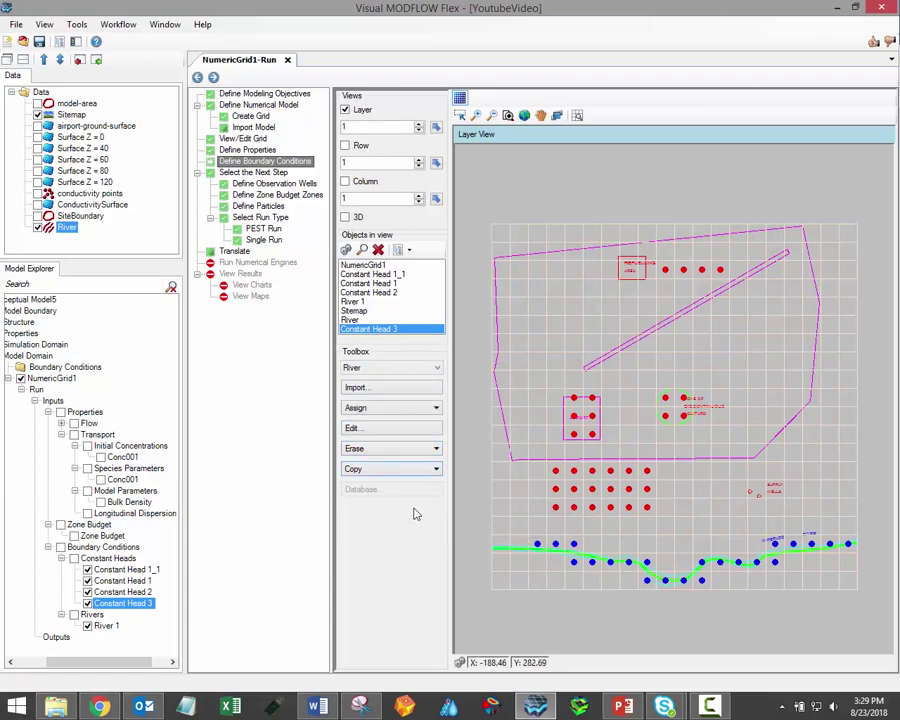
{"action": "left_click", "coordinate": [403, 368]}
Step: Erase the constant-head cells inside a triangular polygon drawn in the southern block
{"action": "left_click", "coordinate": [387, 381]}
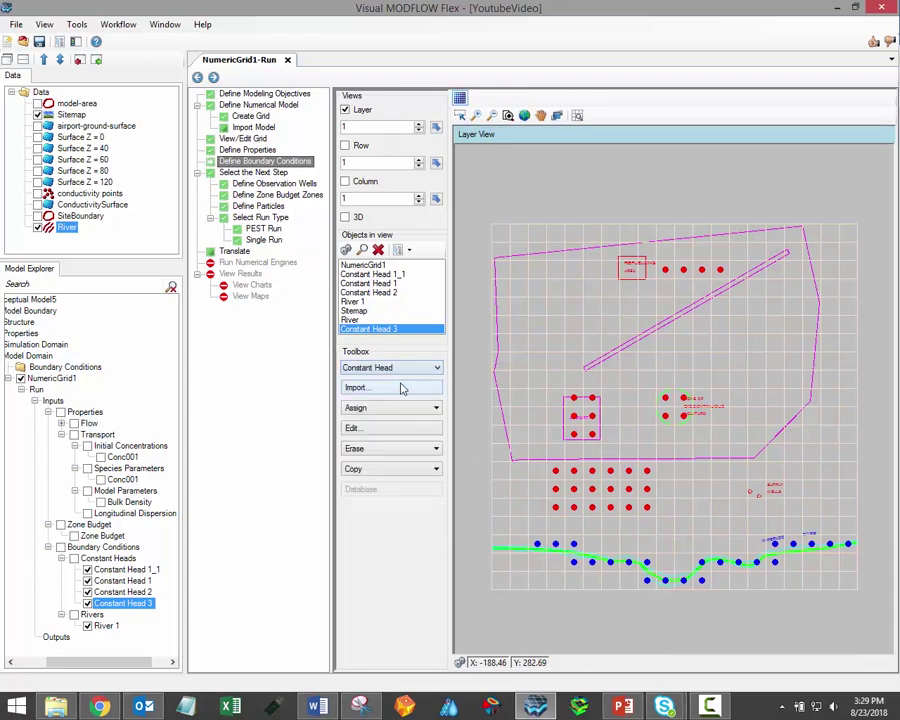
{"action": "left_click", "coordinate": [430, 449]}
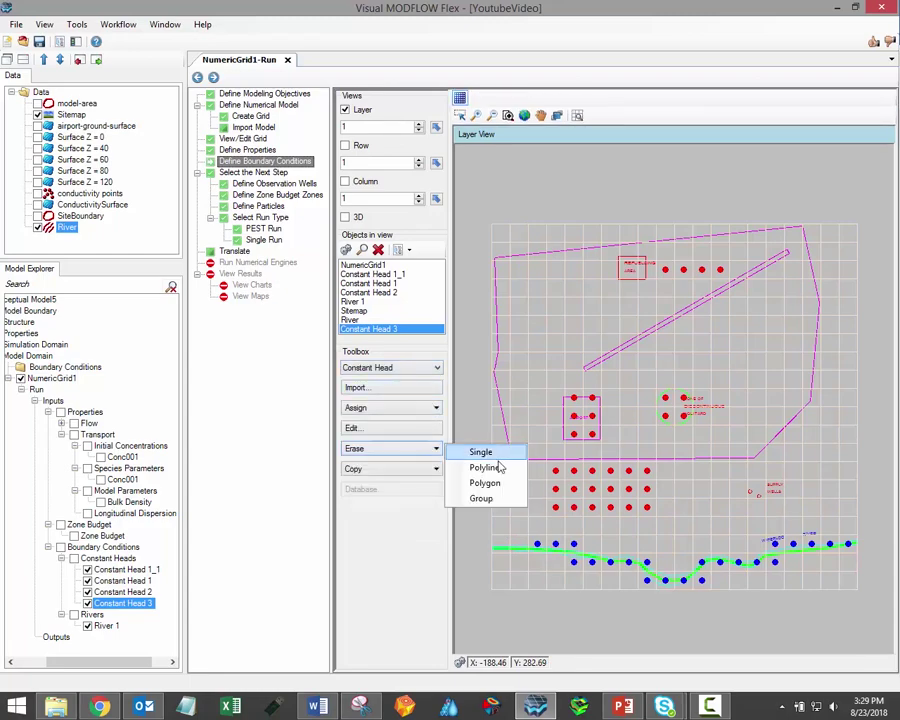
{"action": "left_click", "coordinate": [496, 483]}
{"action": "left_click", "coordinate": [543, 449]}
{"action": "left_click", "coordinate": [630, 453]}
{"action": "left_click", "coordinate": [556, 521]}
{"action": "right_click", "coordinate": [538, 530]}
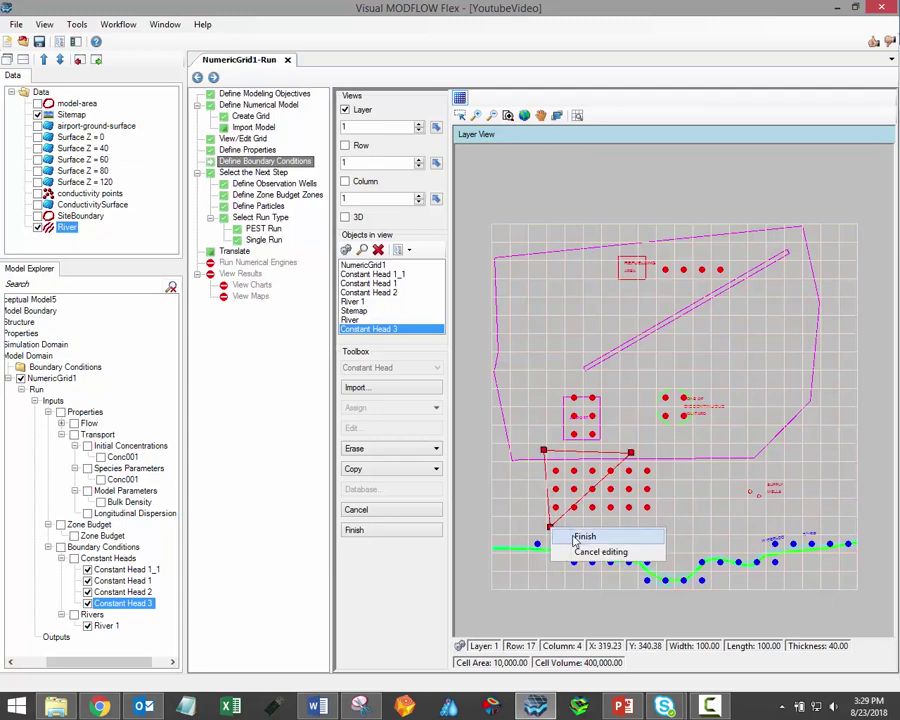
{"action": "left_click", "coordinate": [574, 532]}
Step: Delete the entire Constant Head 1 boundary group
{"action": "left_click", "coordinate": [434, 451]}
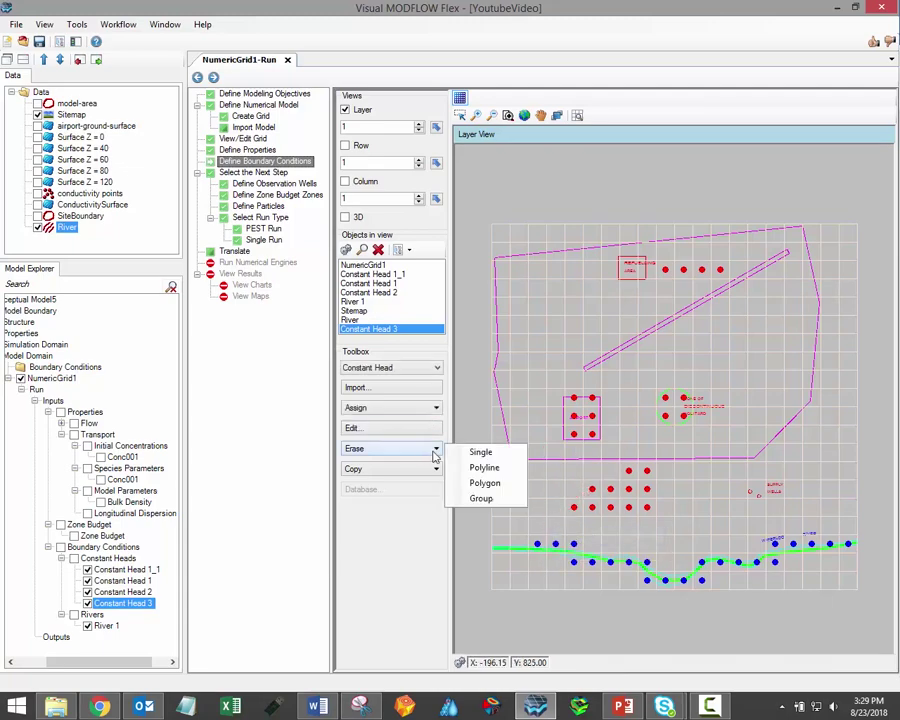
{"action": "left_click", "coordinate": [482, 499]}
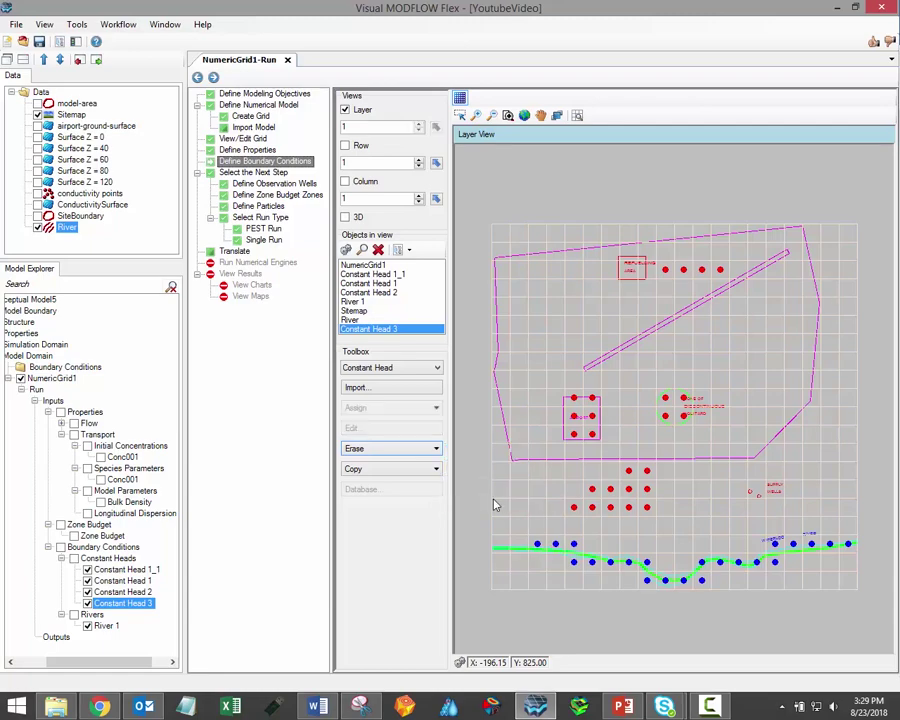
{"action": "left_click", "coordinate": [594, 422]}
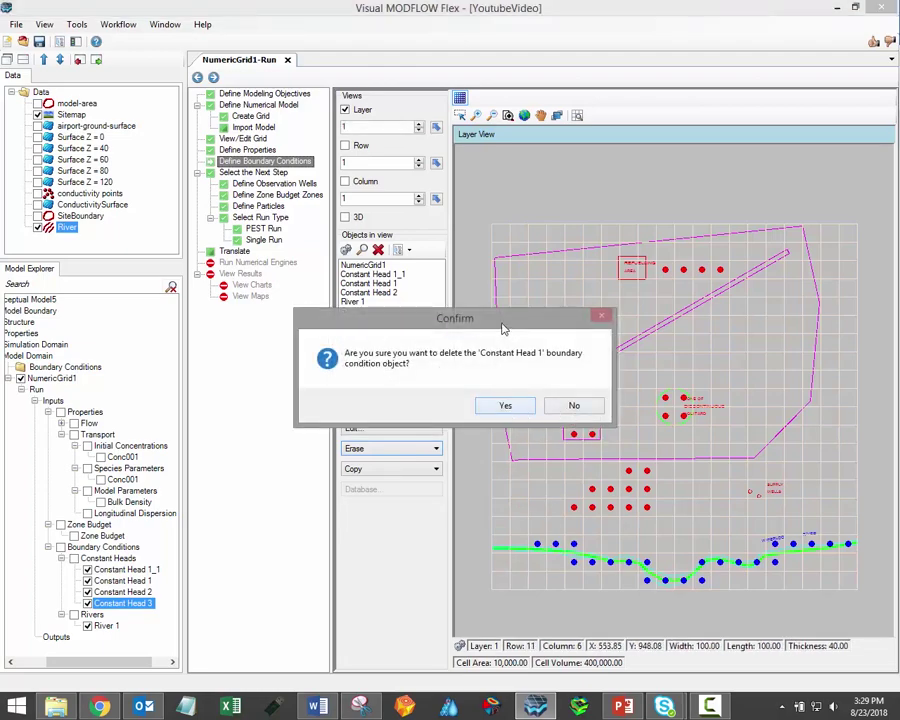
{"action": "left_click", "coordinate": [439, 368]}
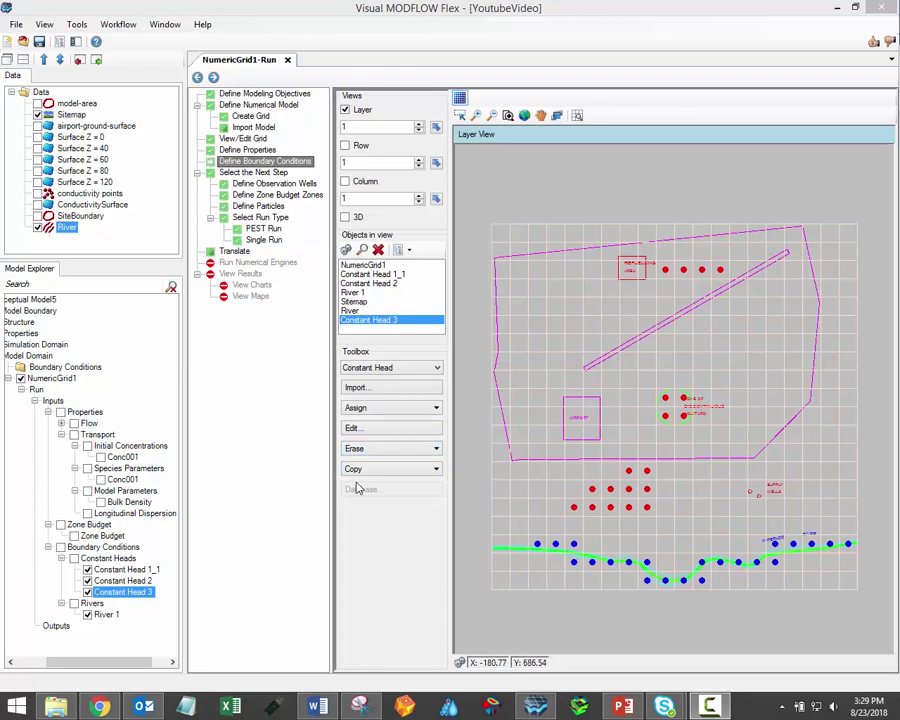
Step: Copy Constant Head 1_1, Constant Head 2 and Constant Head 3 onto Layers #2, #3 and #4
{"action": "left_click", "coordinate": [433, 471]}
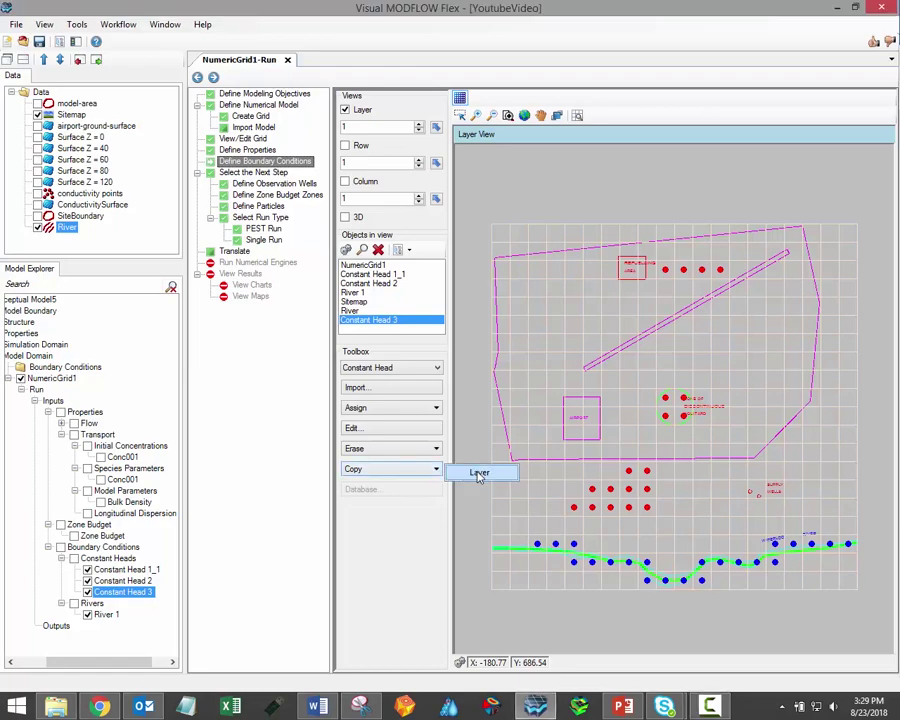
{"action": "left_click", "coordinate": [479, 474]}
{"action": "left_click_drag", "start_coordinate": [427, 178], "coordinate": [207, 158]}
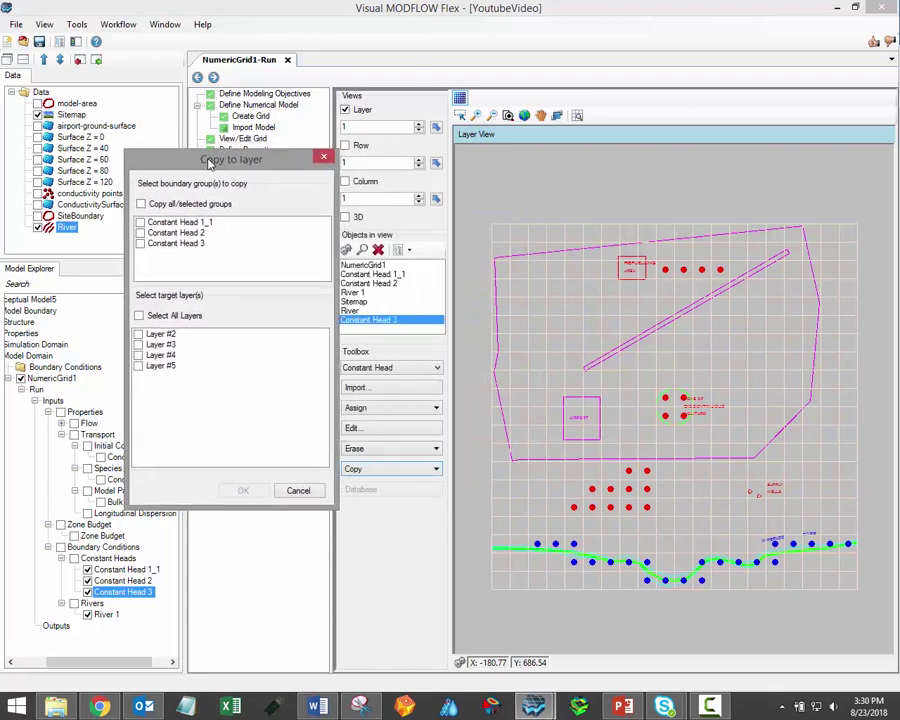
{"action": "left_click", "coordinate": [135, 223]}
{"action": "left_click", "coordinate": [135, 233]}
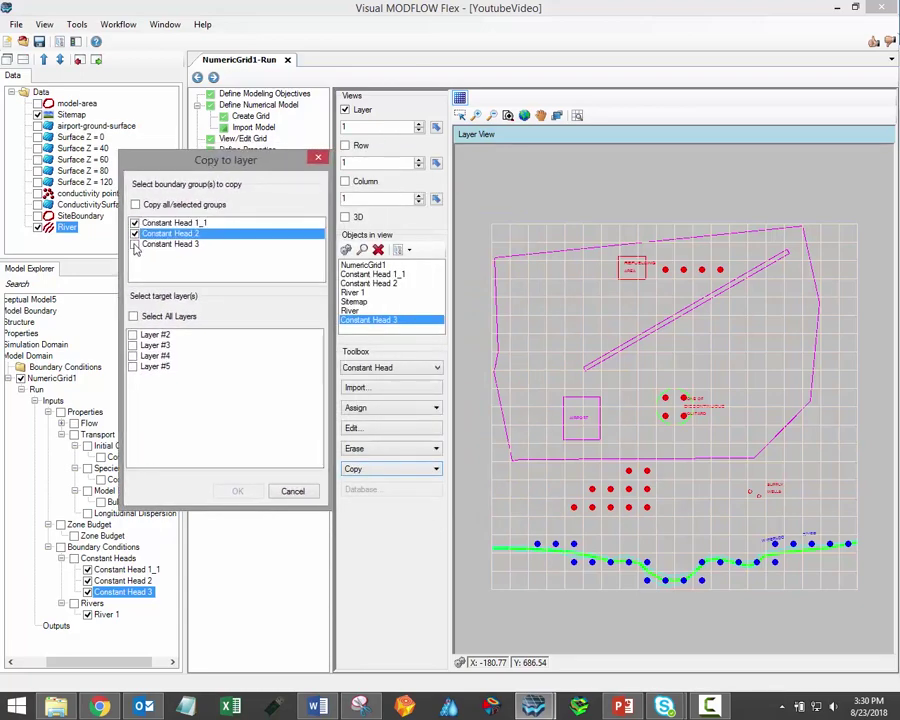
{"action": "left_click", "coordinate": [135, 244]}
{"action": "left_click", "coordinate": [133, 334]}
{"action": "left_click", "coordinate": [133, 345]}
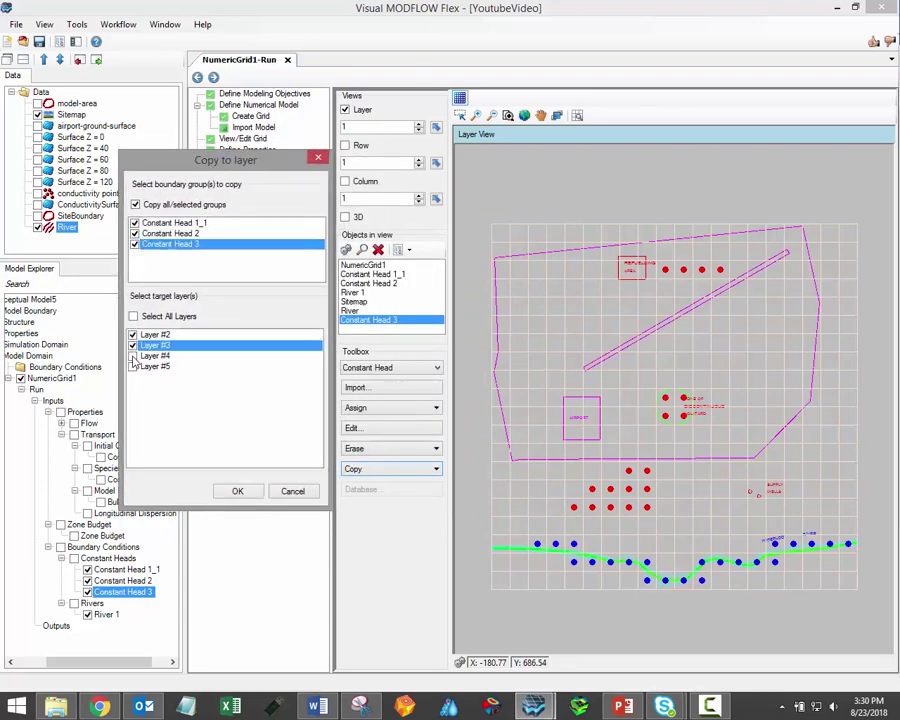
{"action": "left_click", "coordinate": [133, 356]}
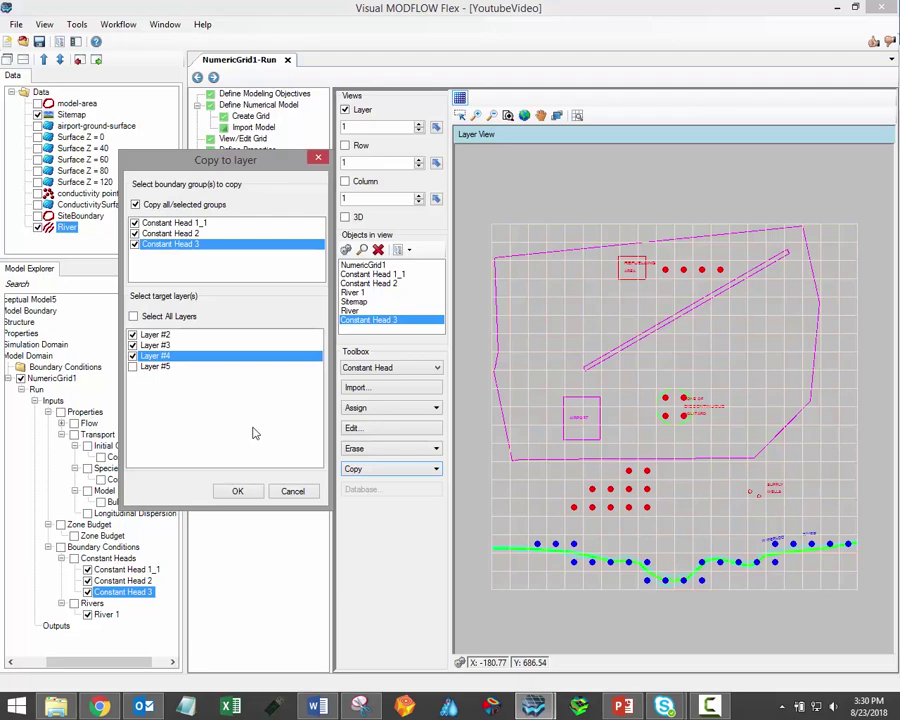
{"action": "left_click", "coordinate": [240, 492]}
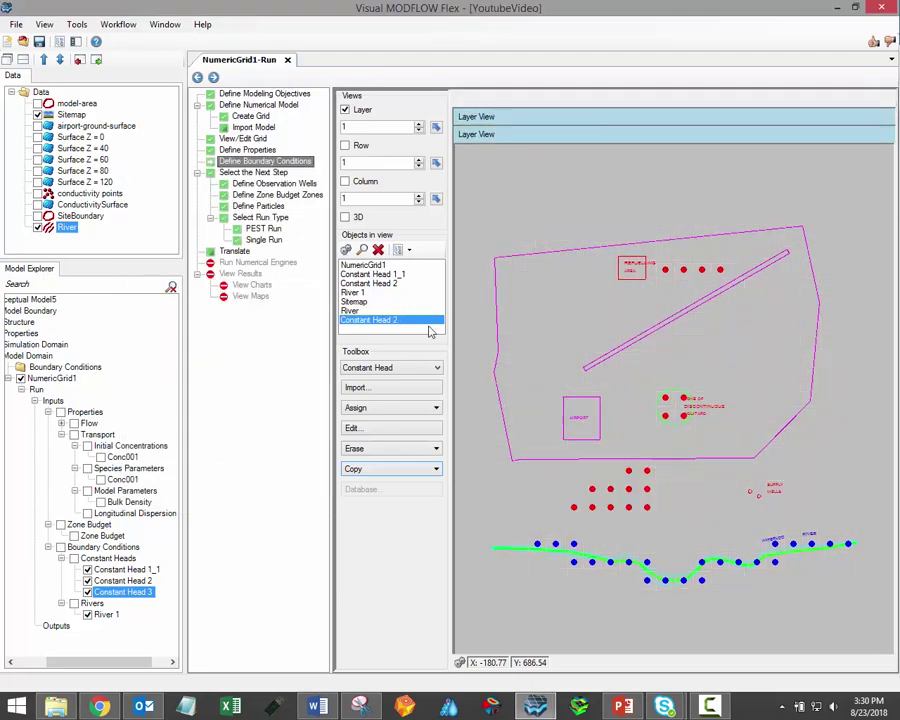
{"action": "left_click", "coordinate": [419, 125]}
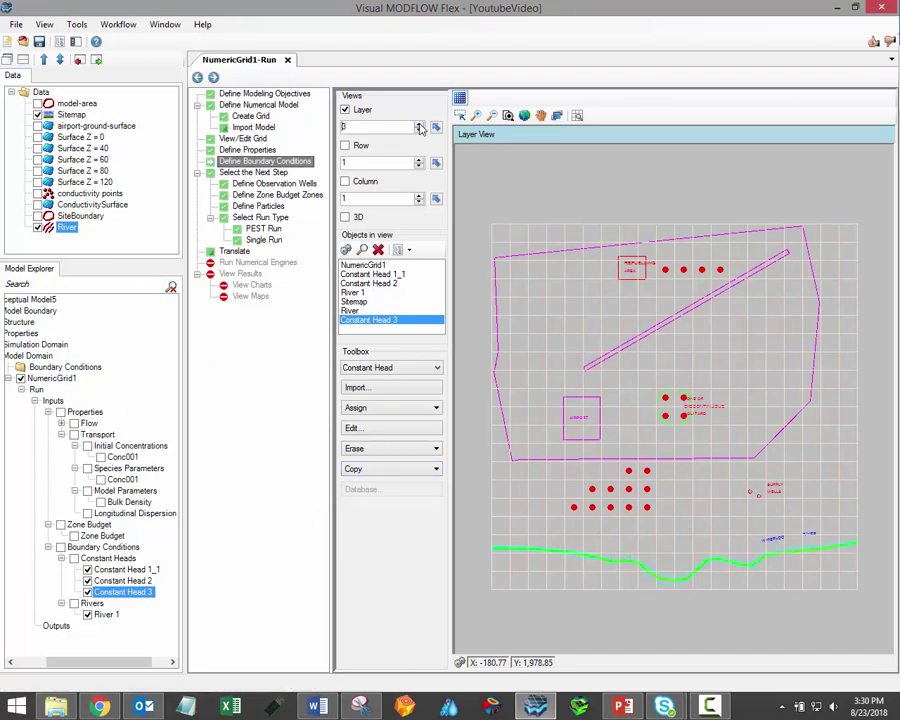
{"action": "left_click", "coordinate": [419, 125]}
{"action": "left_click", "coordinate": [419, 131]}
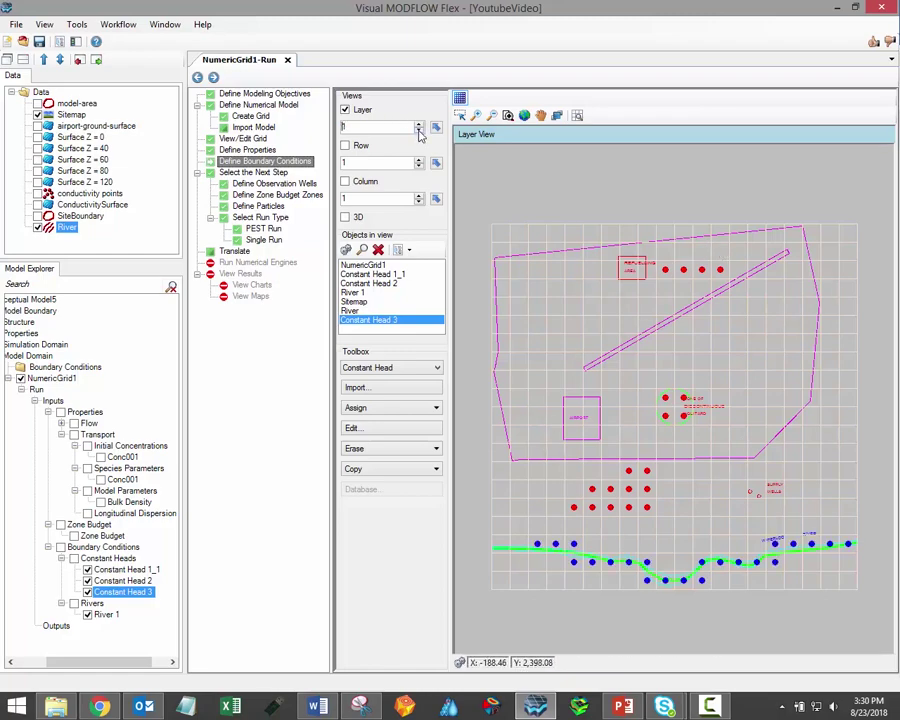